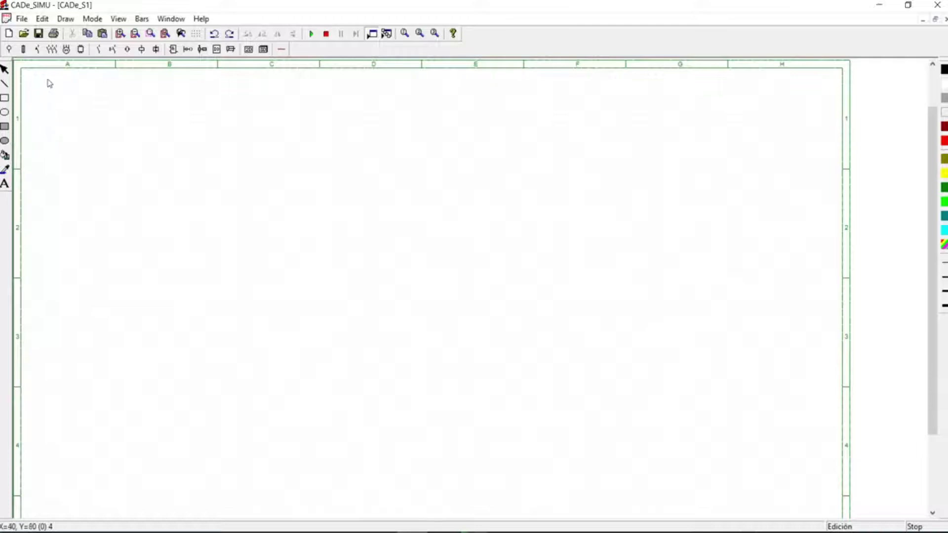
Place a five-terminal power supply with L1, L2, L3, N and PE in the upper-left area of the sheet
click(52, 49)
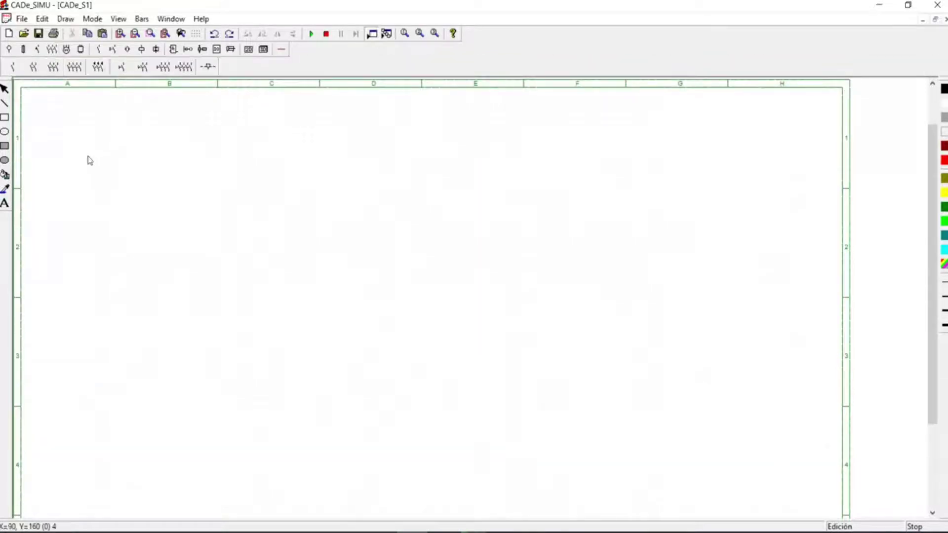
click(280, 49)
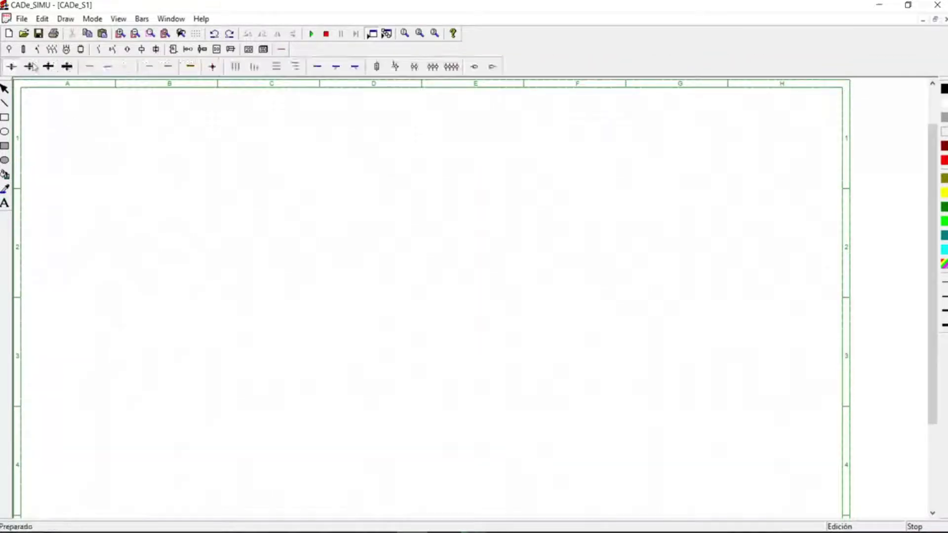
click(9, 49)
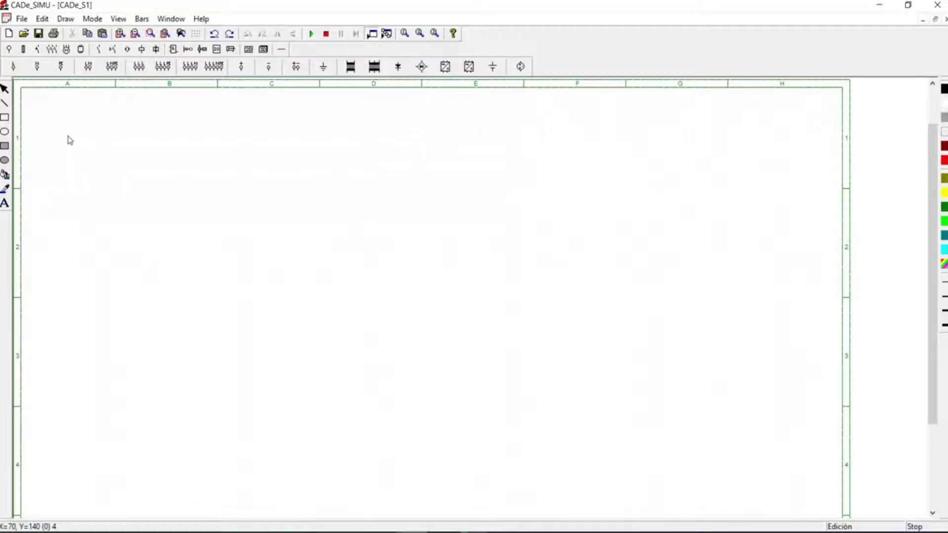
click(214, 66)
click(114, 156)
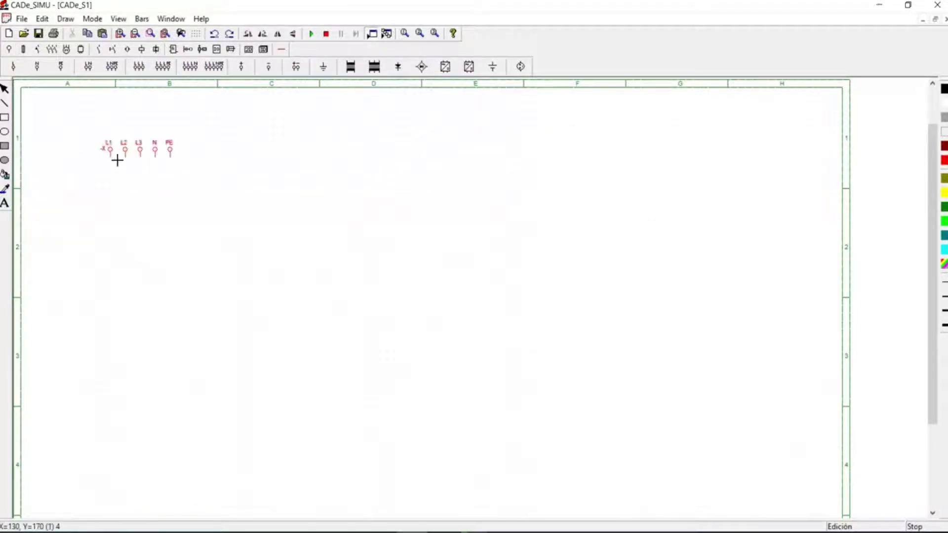
right_click(218, 229)
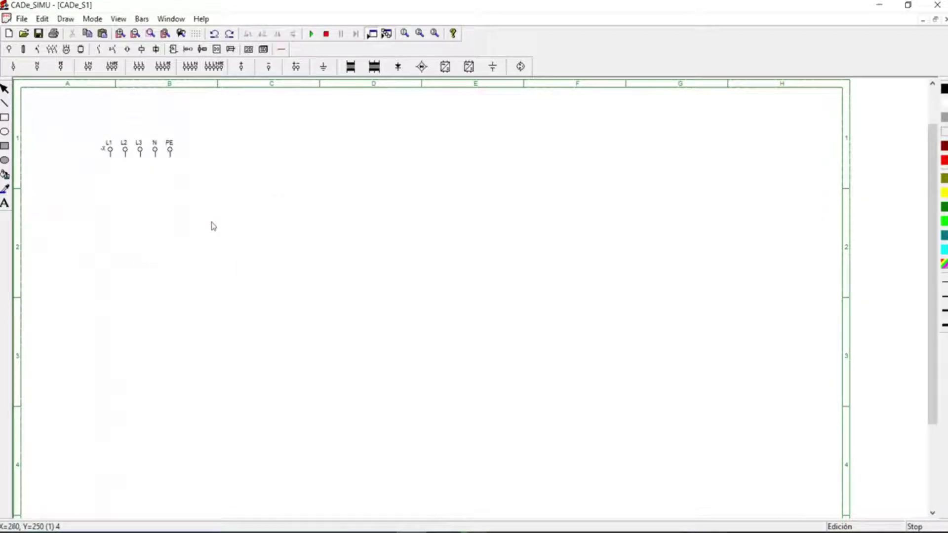
Rotate the power supply 90° counterclockwise and move it close to the sheet's left border in row 1
click(139, 150)
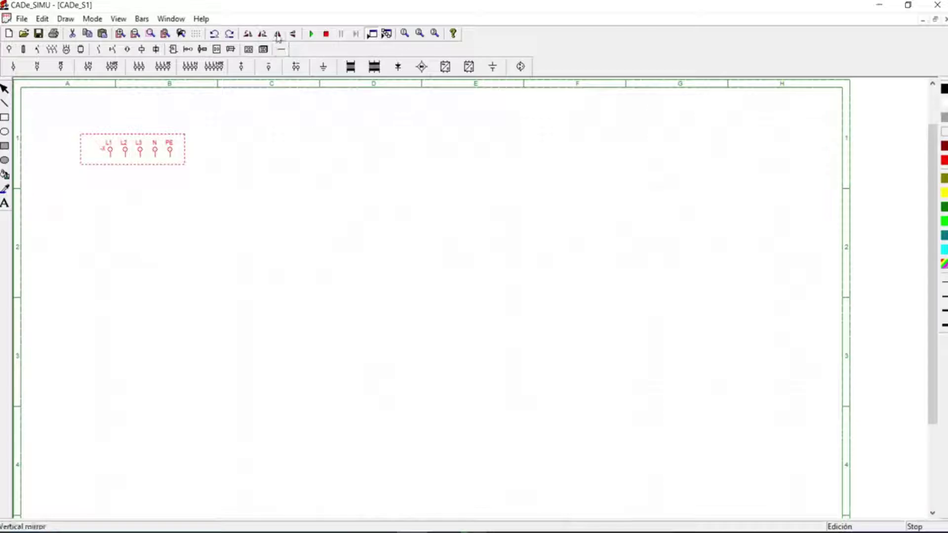
click(249, 34)
mouse_move(102, 129)
mouse_down()
mouse_move(102, 152)
mouse_move(64, 145)
mouse_move(78, 159)
mouse_move(102, 158)
mouse_move(67, 167)
mouse_up()
click(105, 164)
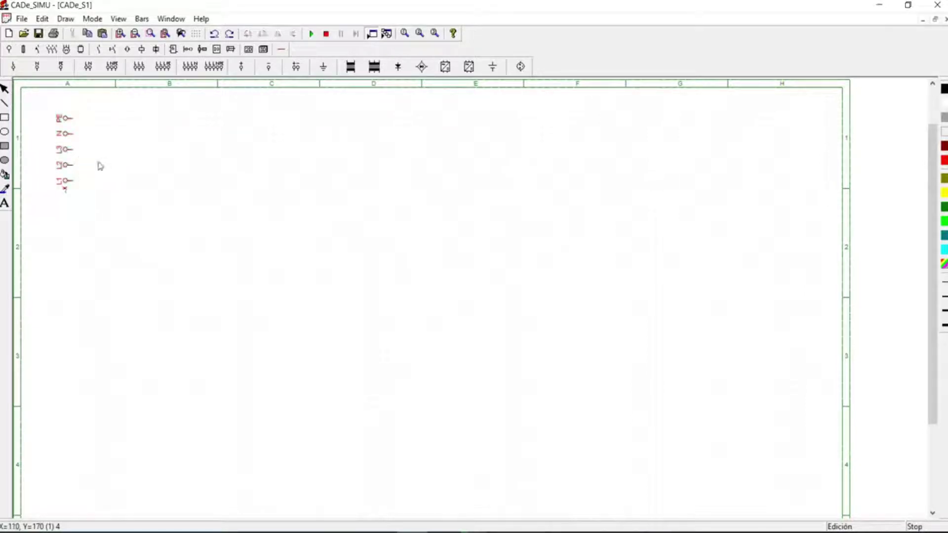
Draw the three horizontal phase conductors from L1, L2 and L3 across the sheet to the start of column H
click(281, 48)
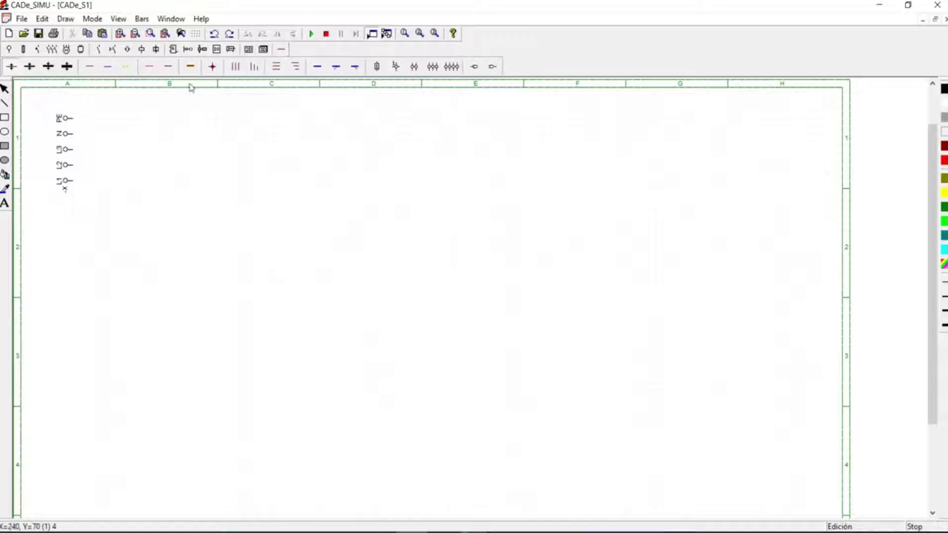
click(254, 68)
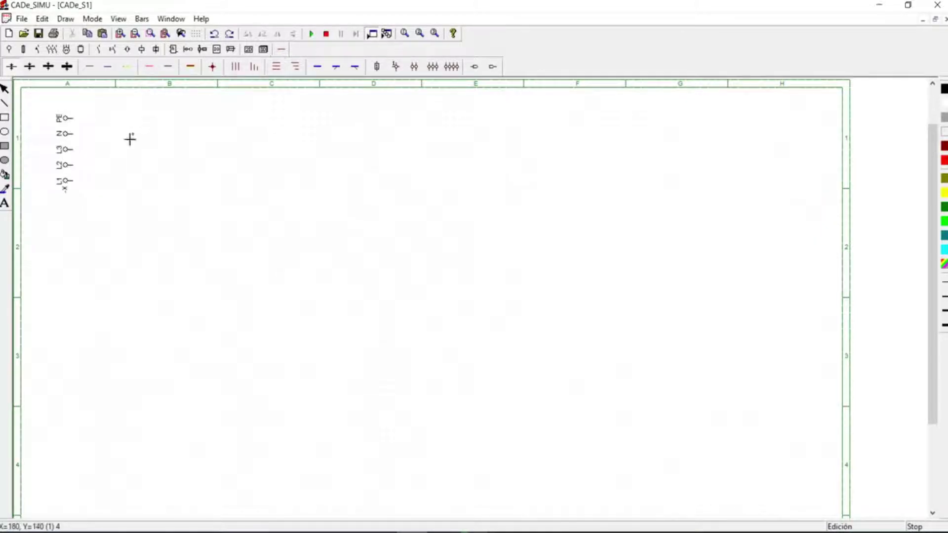
drag(74, 153, 740, 195)
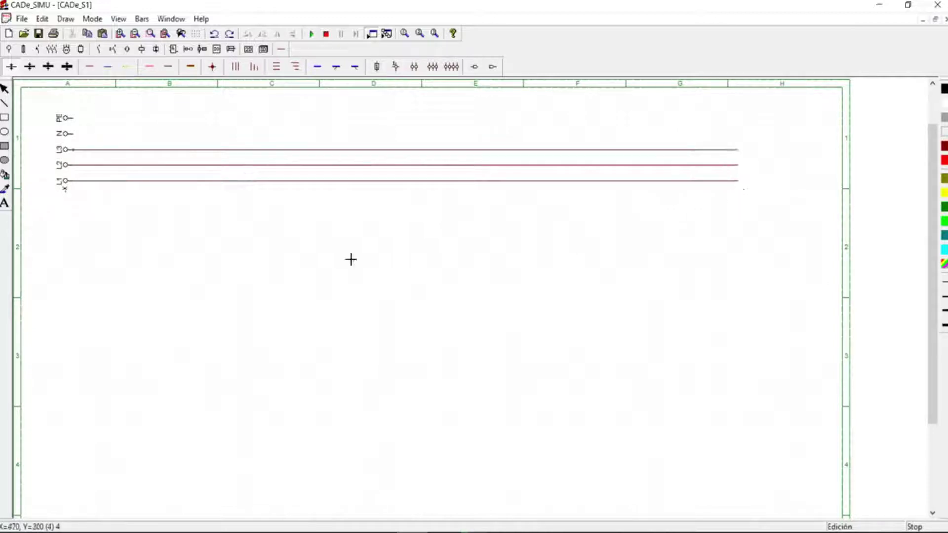
Draw the neutral conductor from N and the protective earth conductor from PE, ending level with the phase lines
click(168, 69)
click(74, 134)
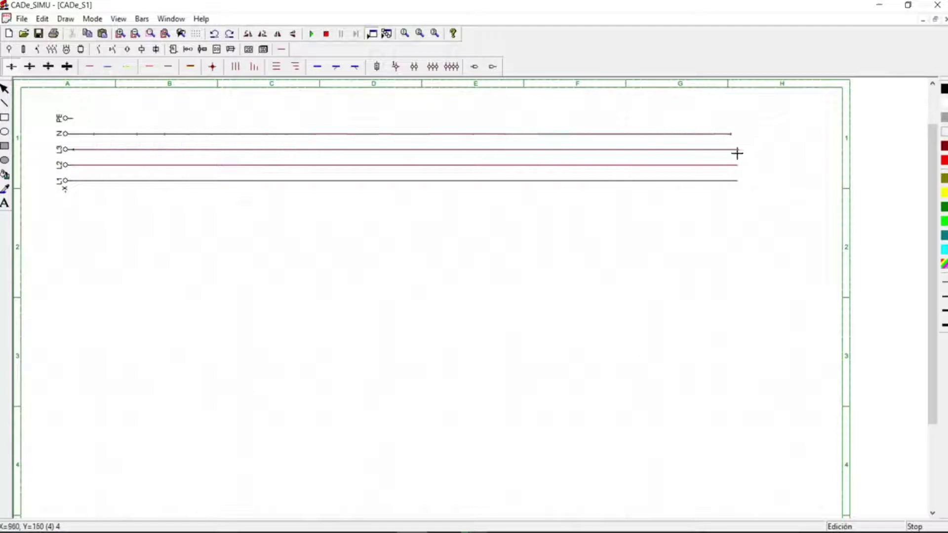
click(738, 153)
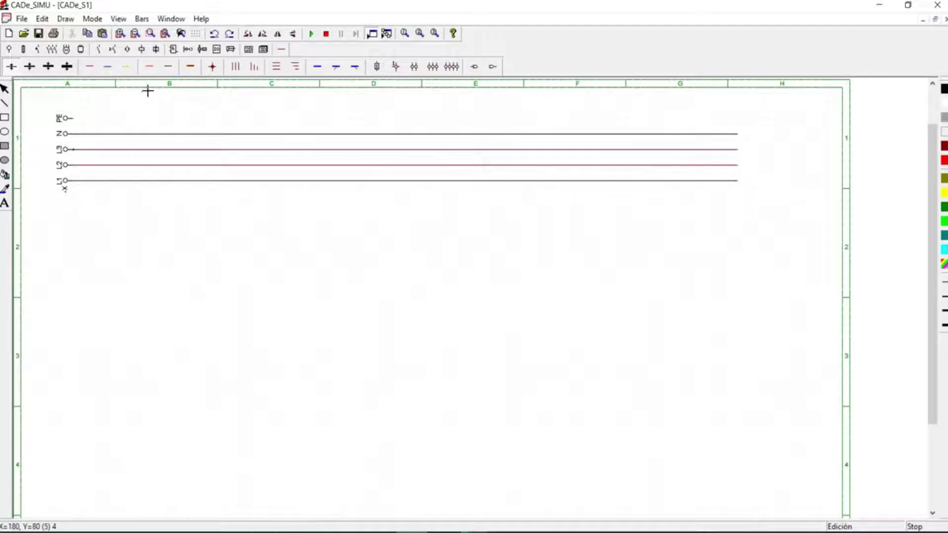
click(127, 66)
click(74, 120)
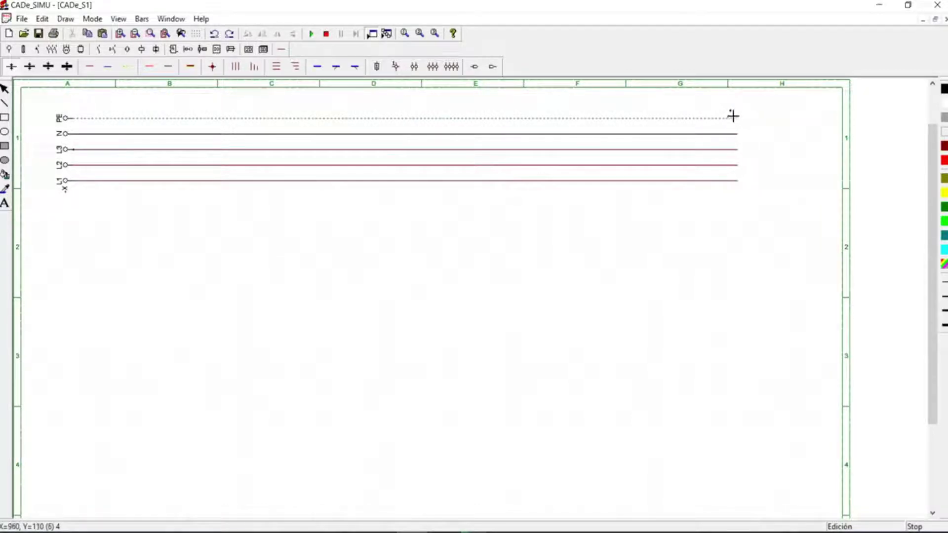
click(732, 115)
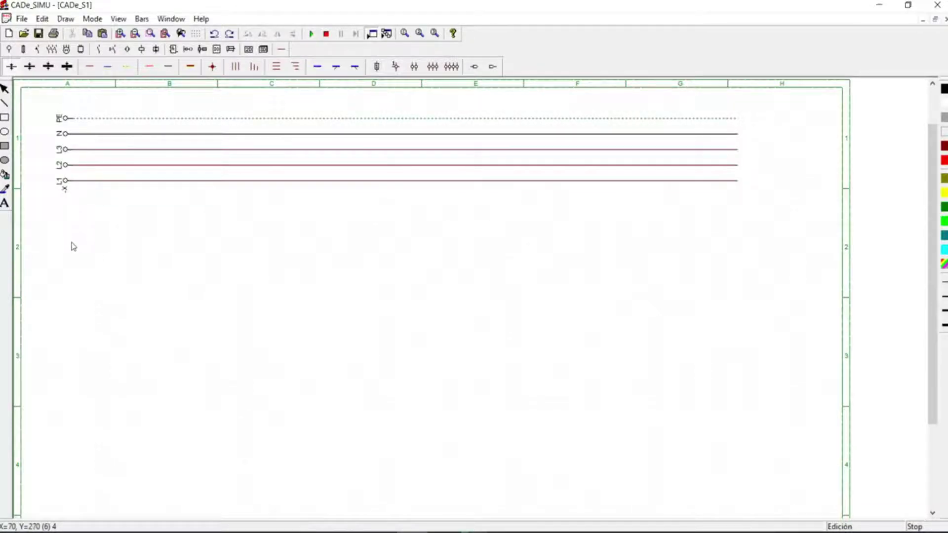
Place a three-pole circuit breaker below the supply lines in column A, row 2
click(38, 50)
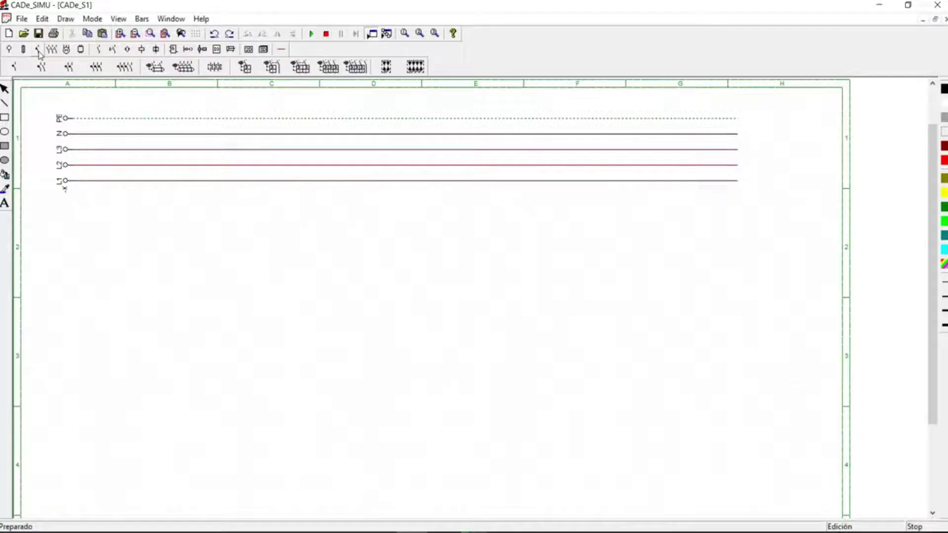
click(98, 73)
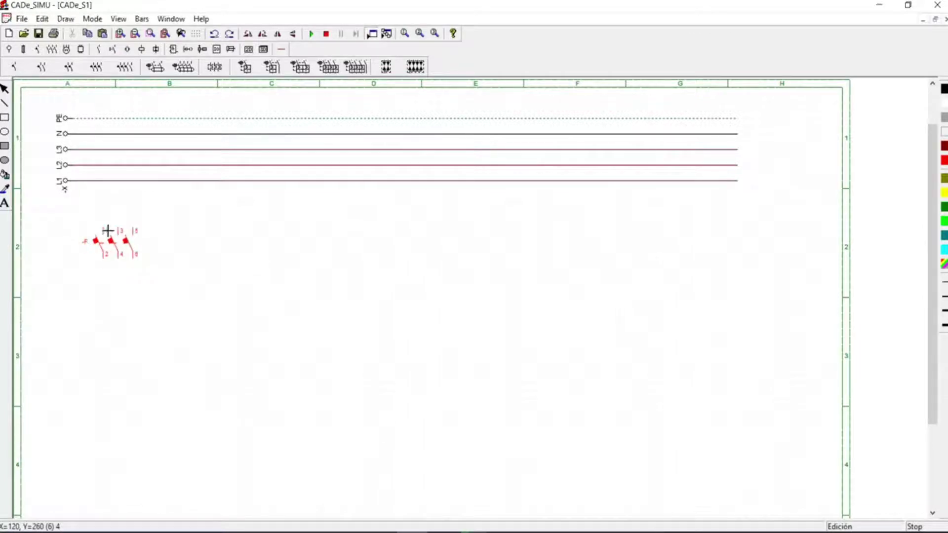
click(108, 230)
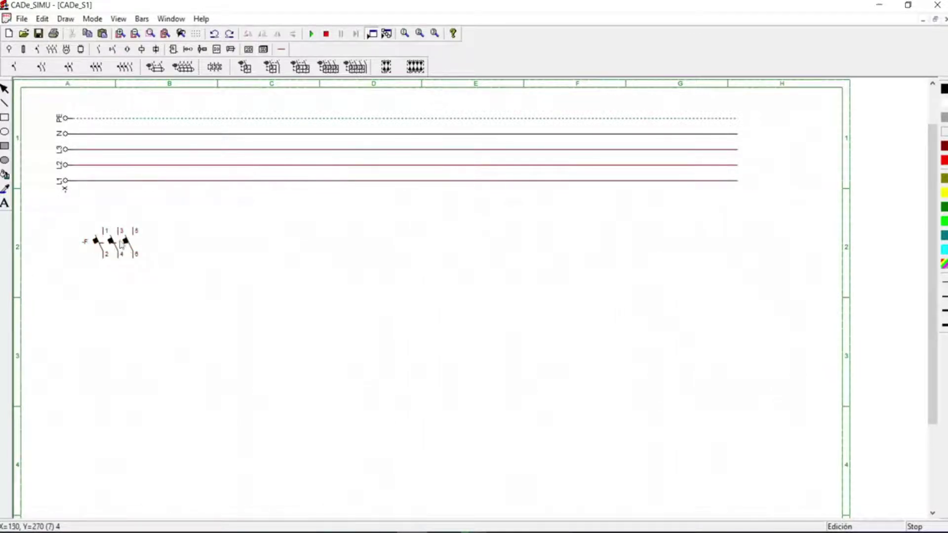
Place a four-terminal block between the supply lines and the circuit breaker, aligned with the breaker's poles
click(281, 49)
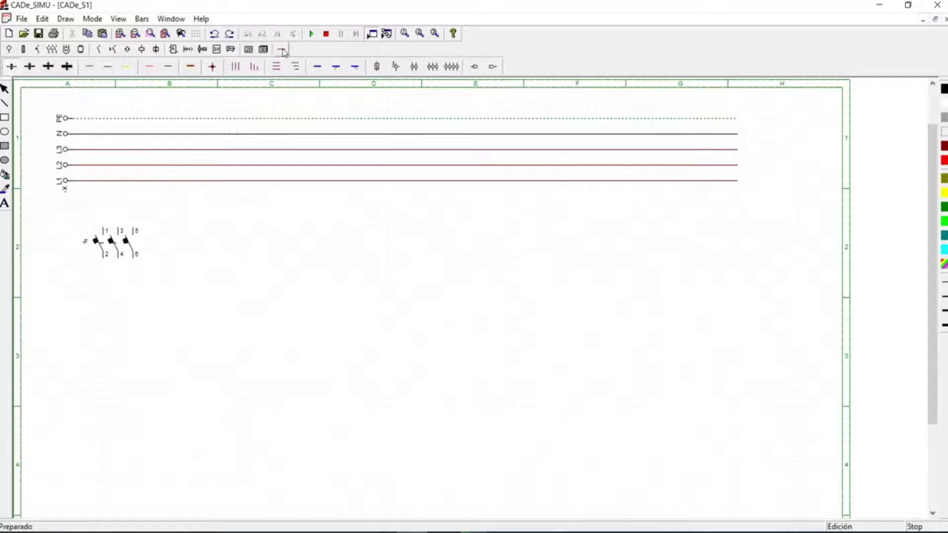
click(452, 68)
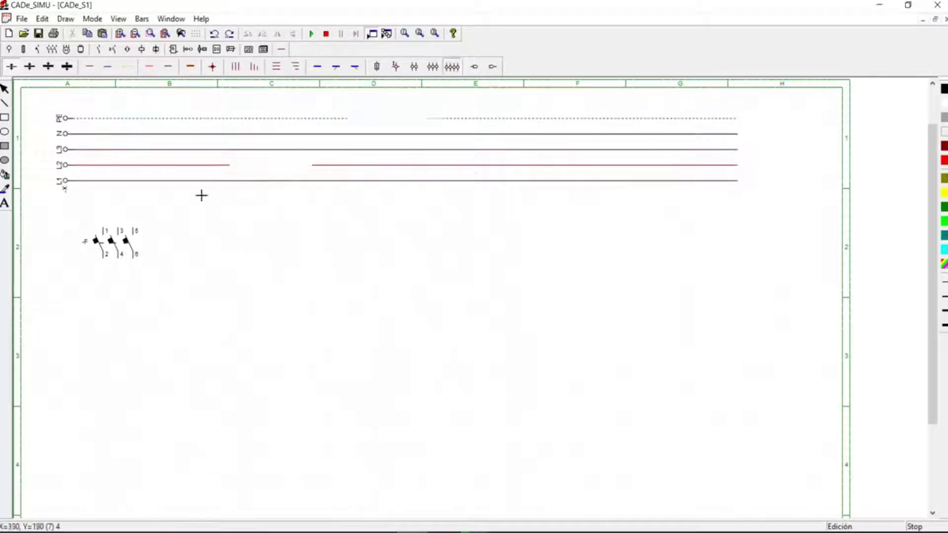
click(105, 205)
right_click(129, 260)
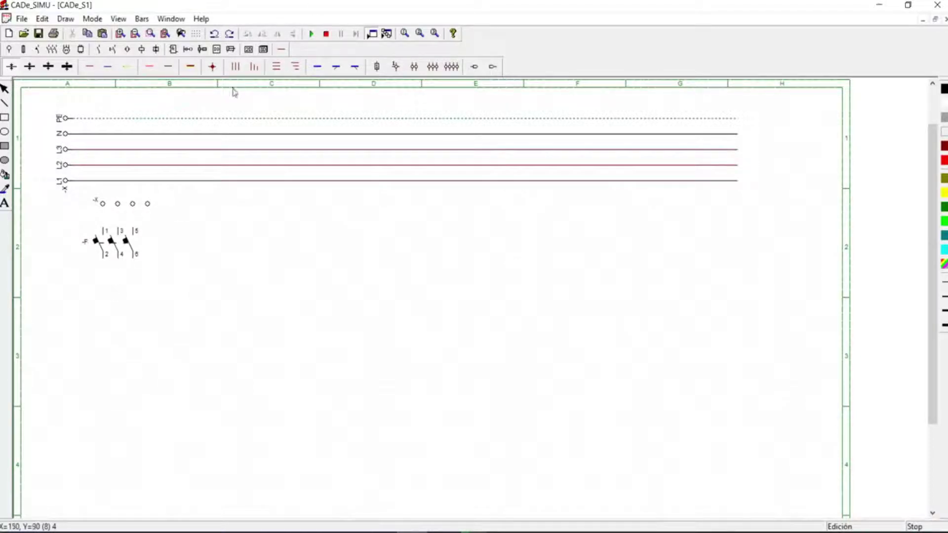
Place a three-pole contactor (Contactor III) directly below the circuit breaker, aligned with its poles
click(51, 49)
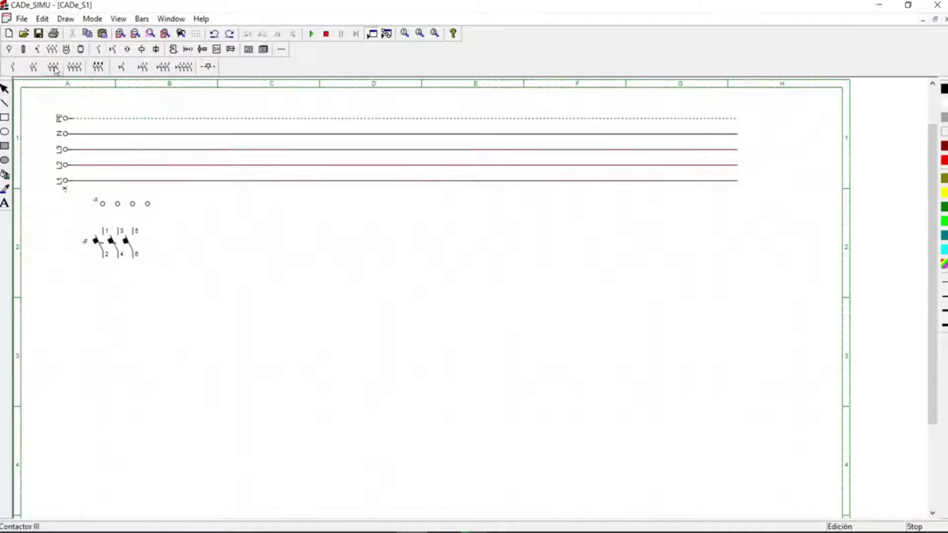
click(54, 68)
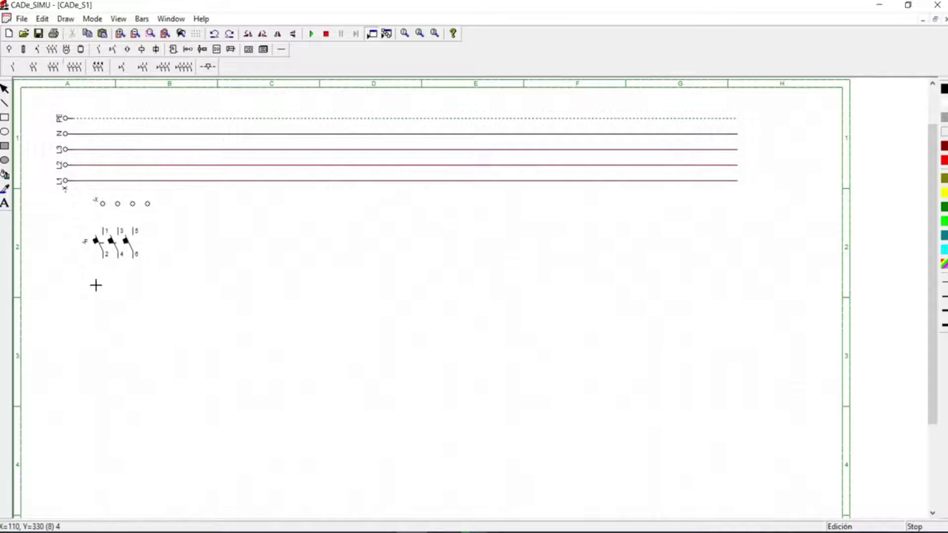
click(108, 287)
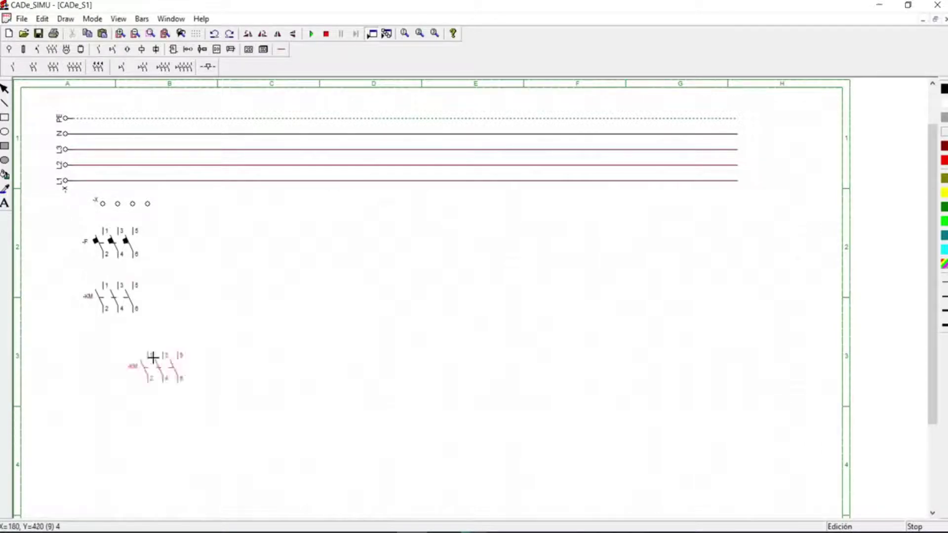
key(Escape)
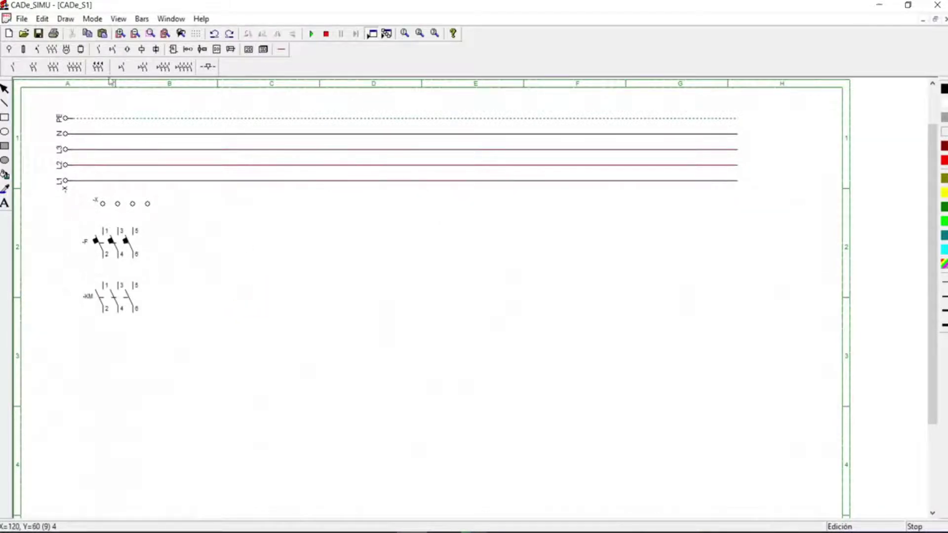
Place a three-pole thermal overload relay directly below the contactor, aligned with its poles
click(37, 49)
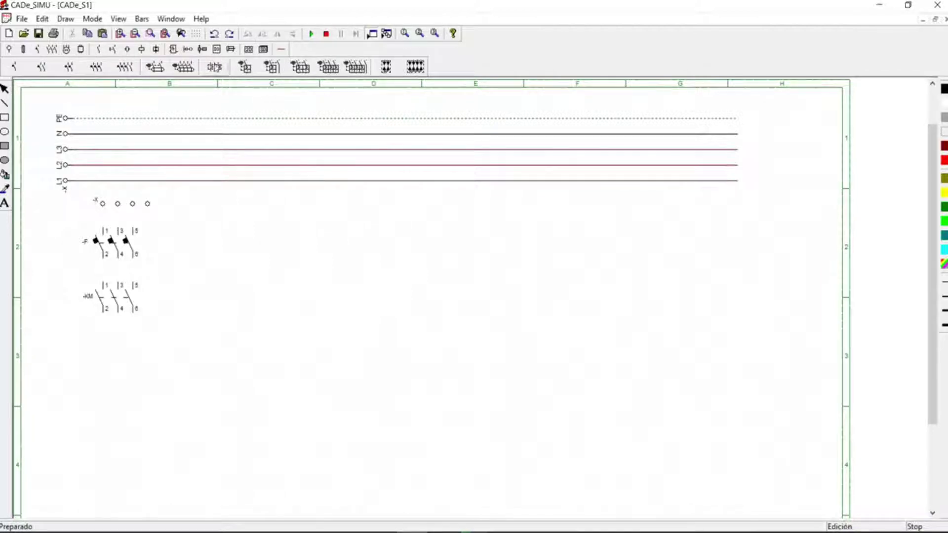
click(223, 69)
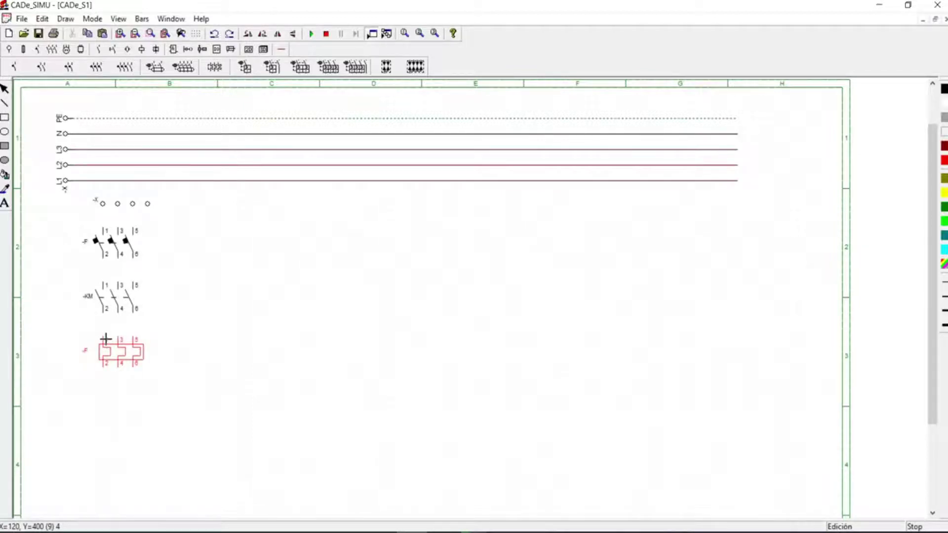
click(105, 339)
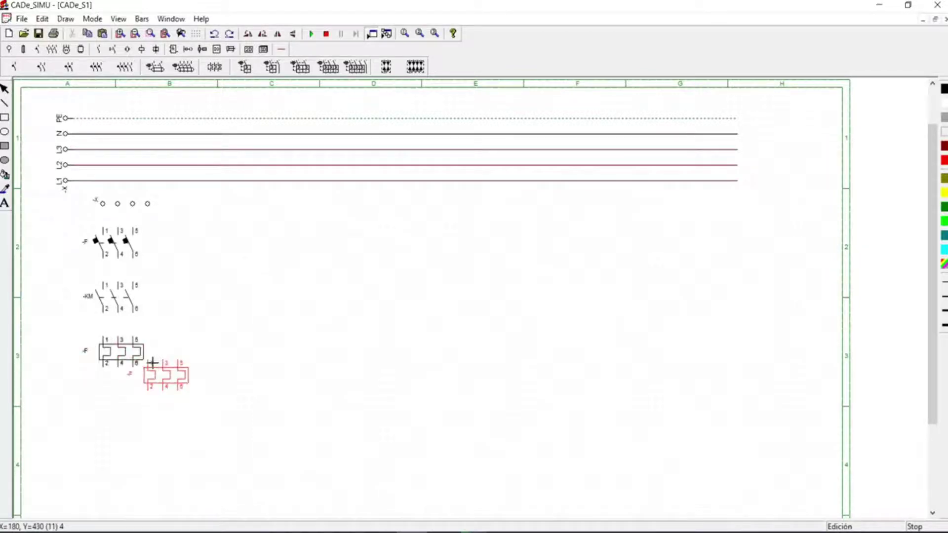
right_click(153, 363)
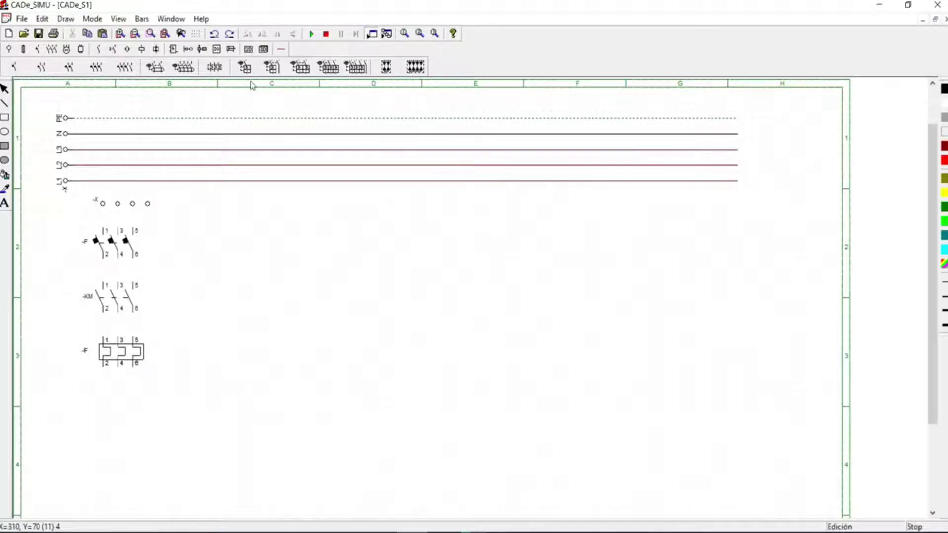
Place a three-phase motor with U1, V1, W1 and PE terminals below the thermal overload relay
click(67, 49)
click(83, 66)
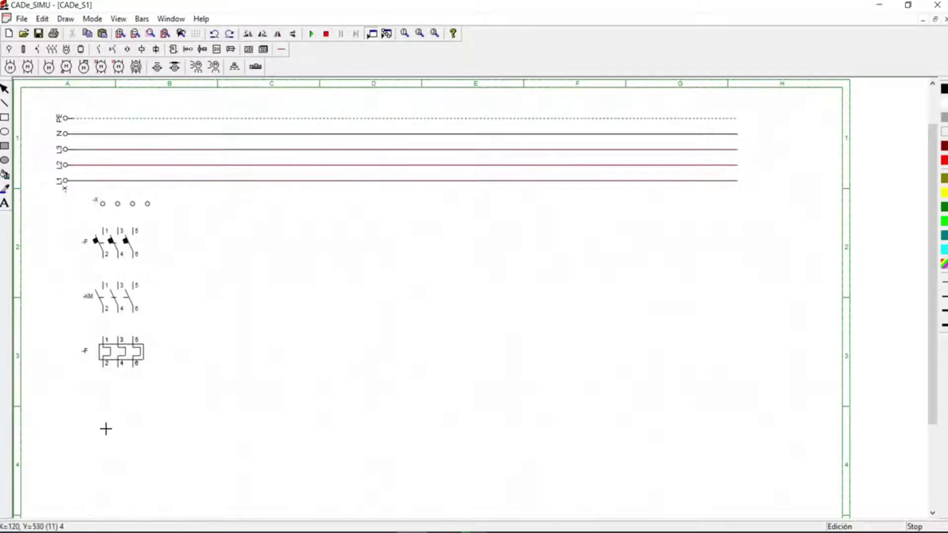
click(107, 392)
right_click(260, 461)
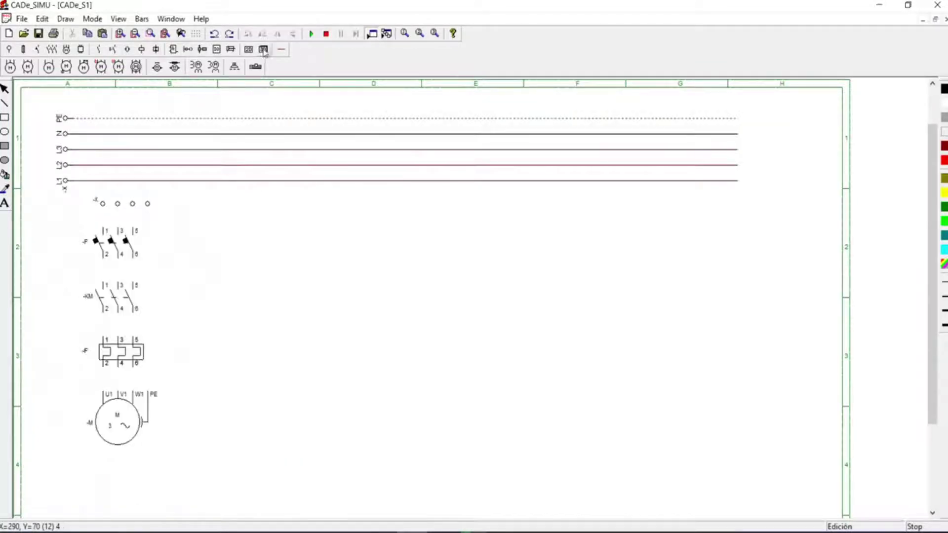
Add a three-terminal block between the overload relay and the motor, shifting the motor down to make room
click(281, 49)
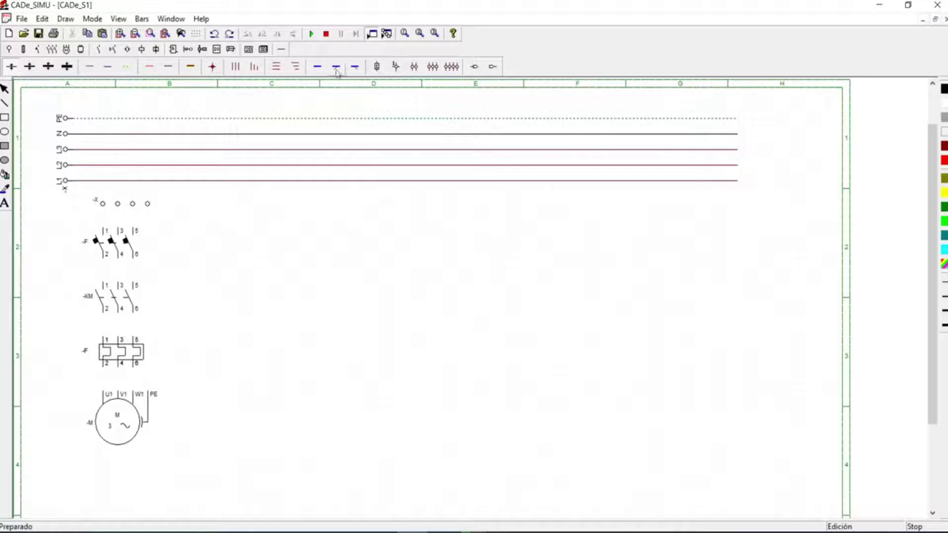
click(433, 67)
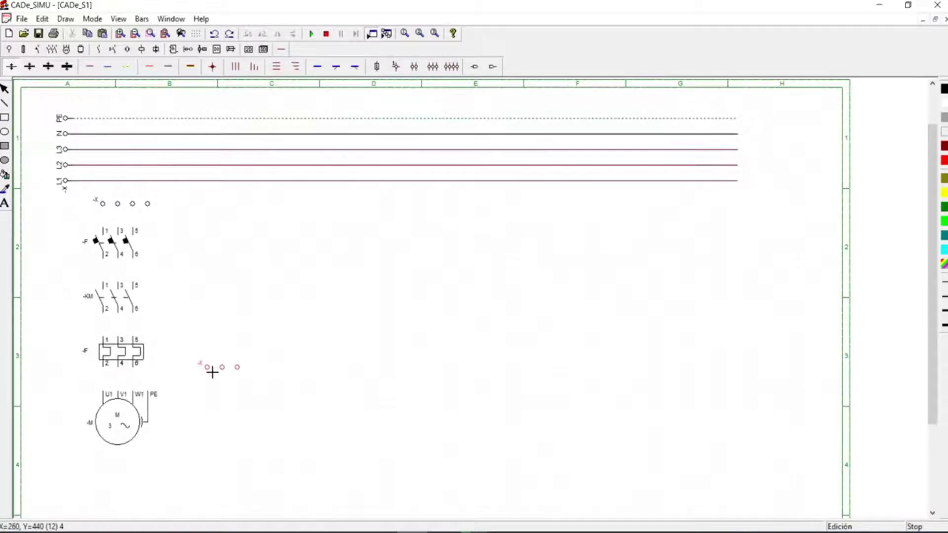
click(212, 373)
drag(123, 407, 122, 430)
drag(218, 374, 118, 404)
click(227, 385)
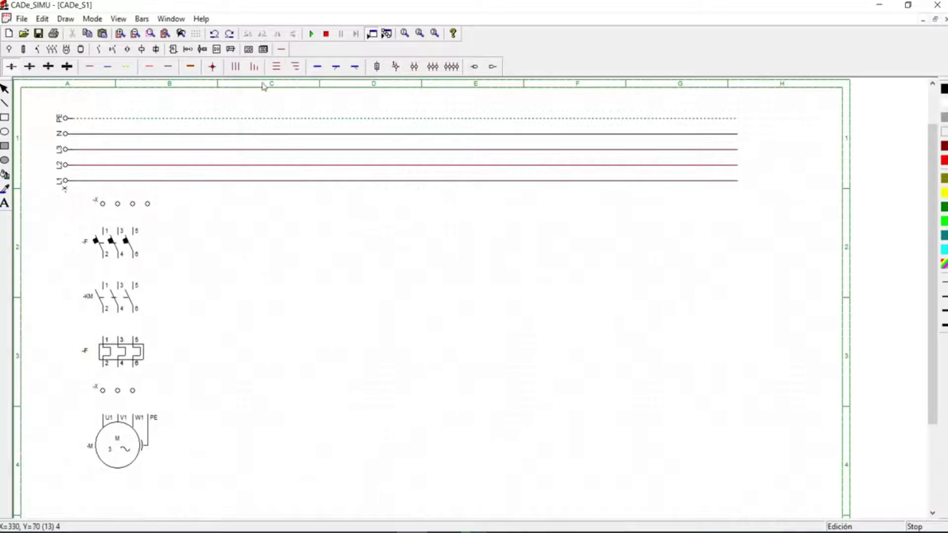
Wire the three phases from the upper terminal block through the breaker, contactor and overload relay to the lower terminal block
click(237, 67)
drag(108, 211, 106, 231)
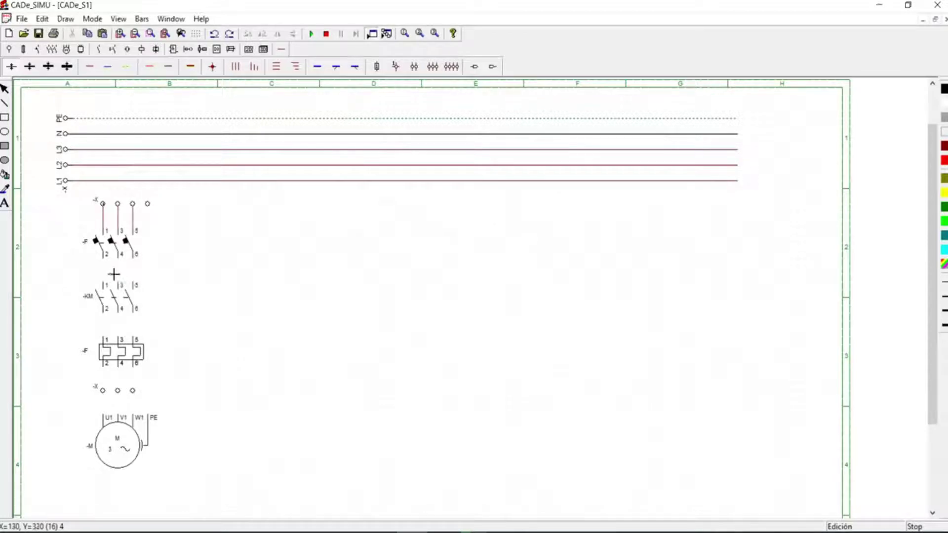
drag(105, 265, 106, 386)
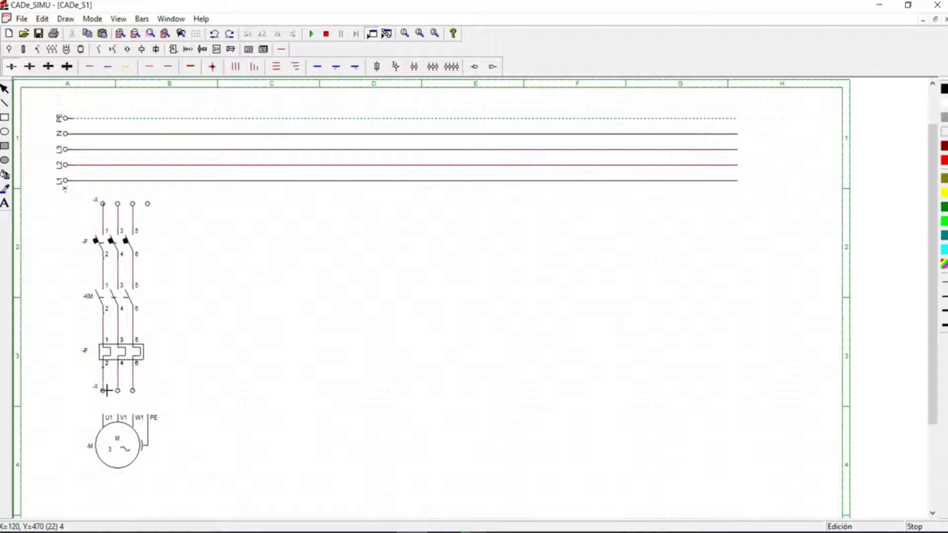
Wire the lower terminal block to motor terminals U1, V1 and W1, and connect L1, L2 and L3 to the upper terminal block
drag(106, 390, 104, 418)
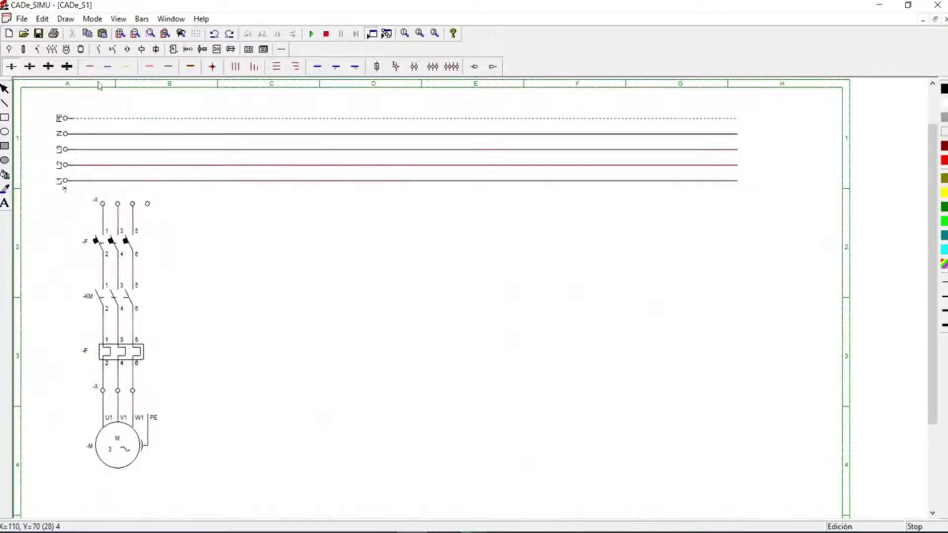
click(88, 68)
drag(103, 181, 103, 204)
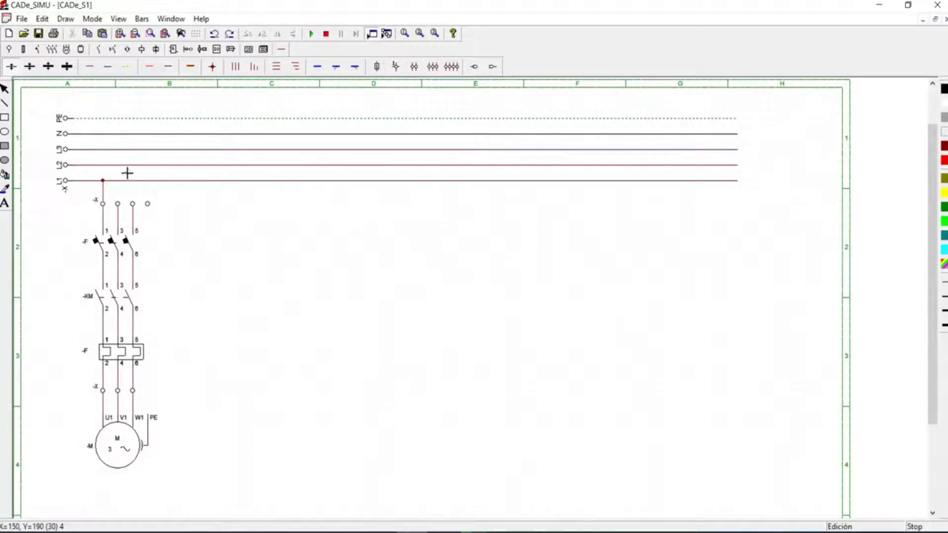
drag(121, 170, 124, 203)
drag(133, 150, 140, 203)
Run the protective earth wire from the PE line through the upper block's fourth terminal to the motor's PE terminal
drag(151, 126, 155, 203)
drag(151, 209, 161, 414)
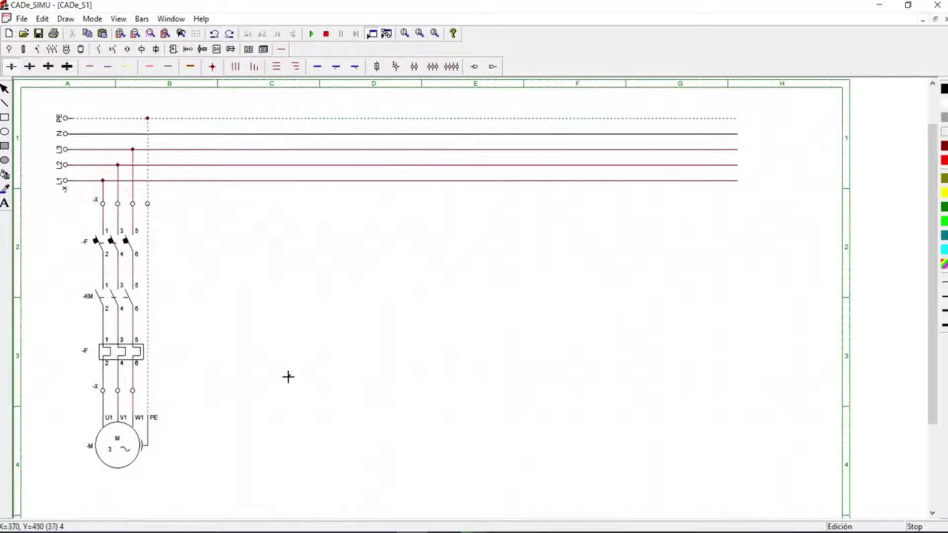
key(Escape)
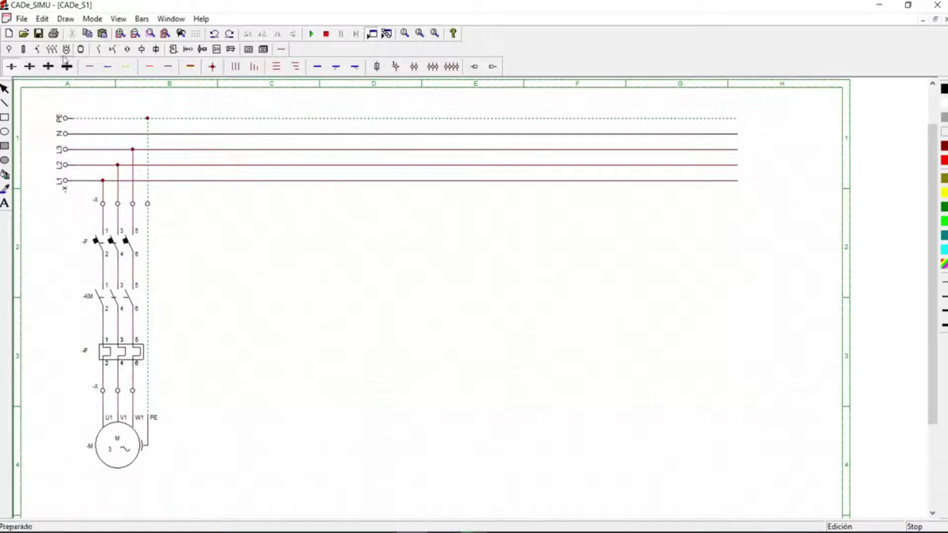
Place a two-pole circuit breaker beside the power circuit for the control circuit, with a two-terminal block above it
click(37, 49)
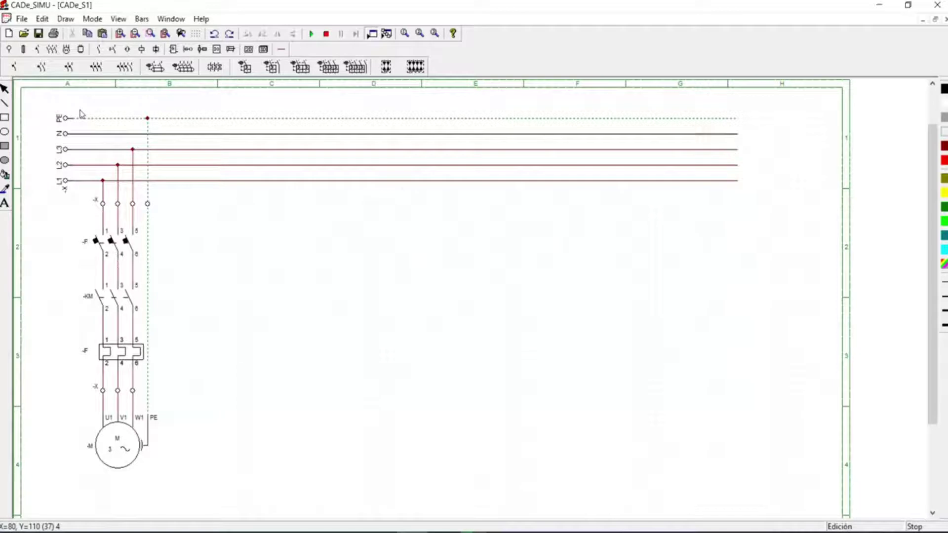
click(41, 66)
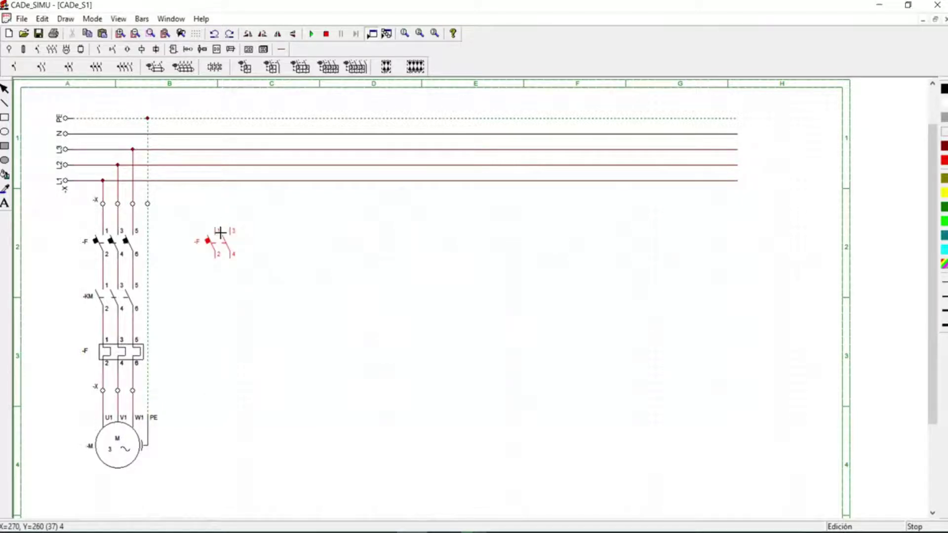
click(219, 233)
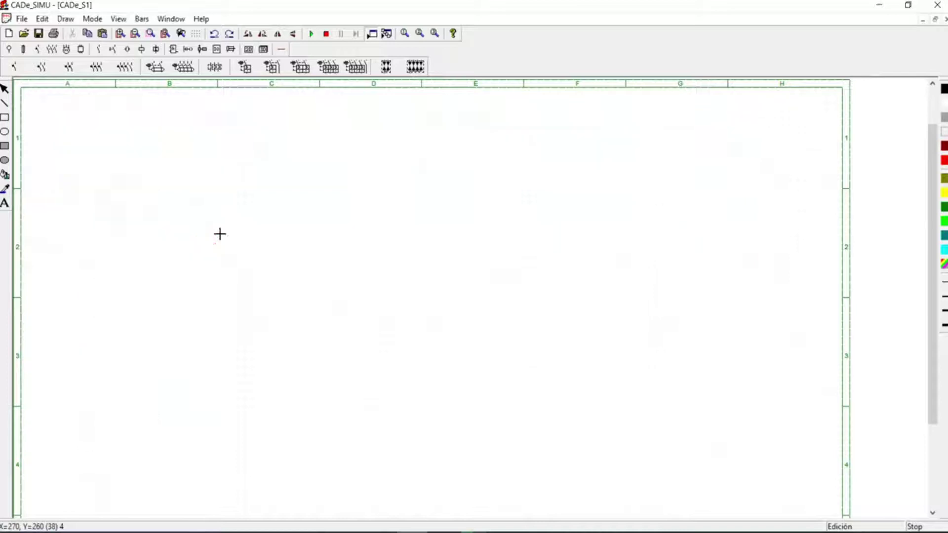
click(281, 49)
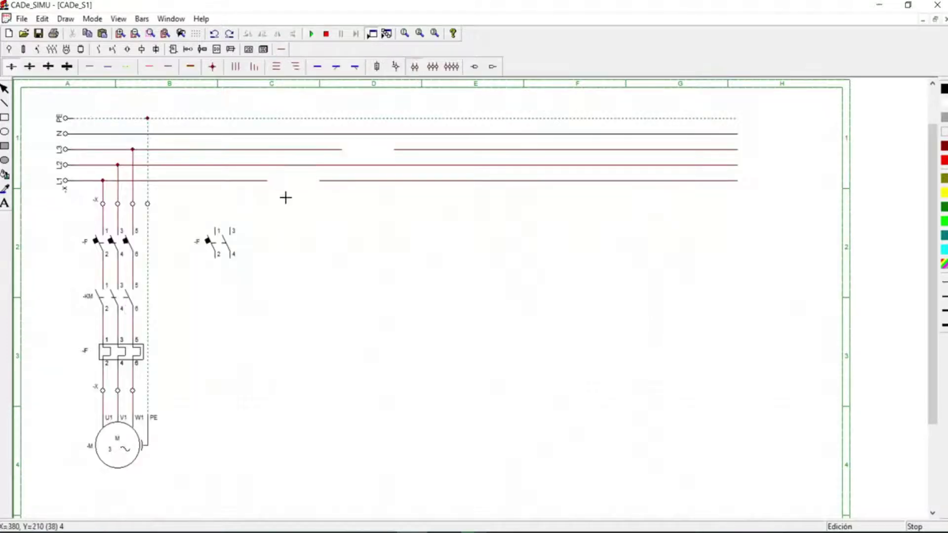
click(219, 210)
Place the thermal overload relay's auxiliary contacts 95-96 (NC) and 97-98 (NO) below the two-pole breaker
click(38, 50)
click(51, 50)
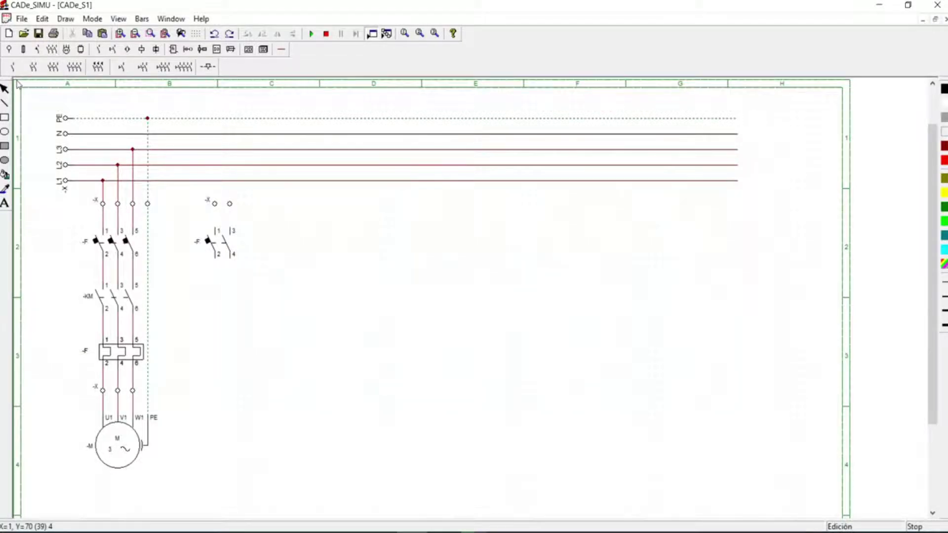
click(100, 50)
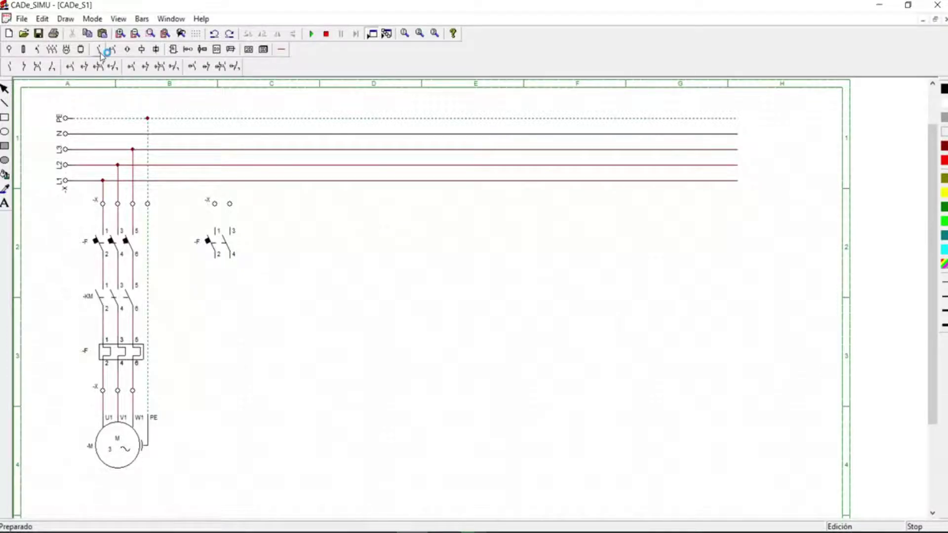
click(113, 49)
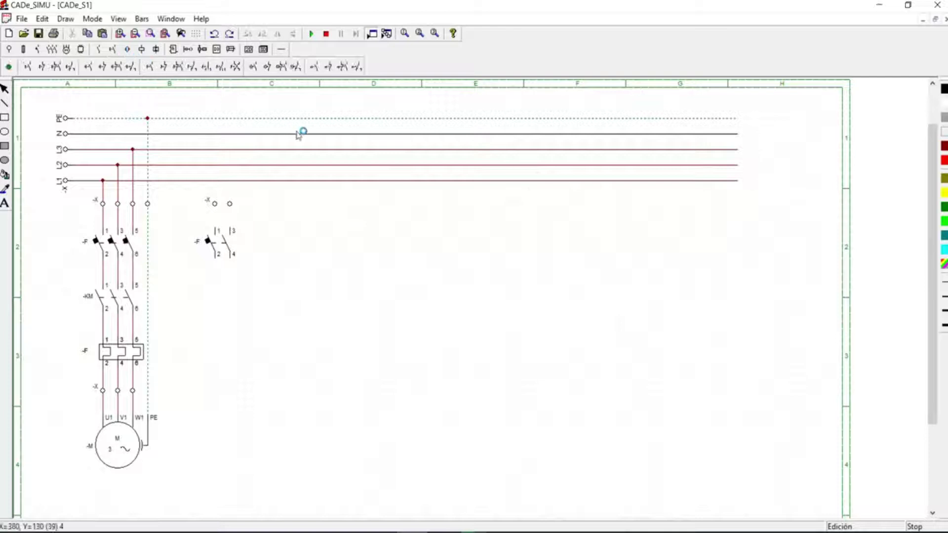
click(343, 66)
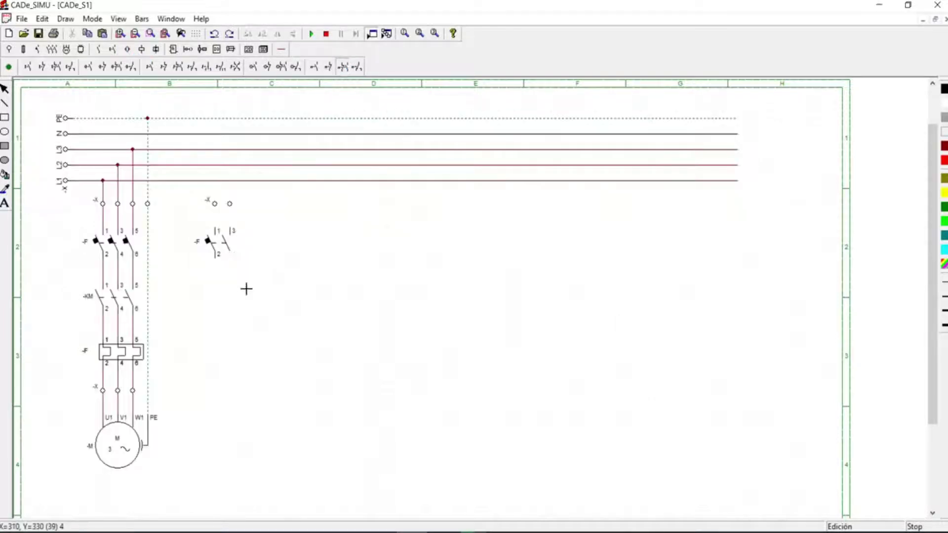
click(215, 275)
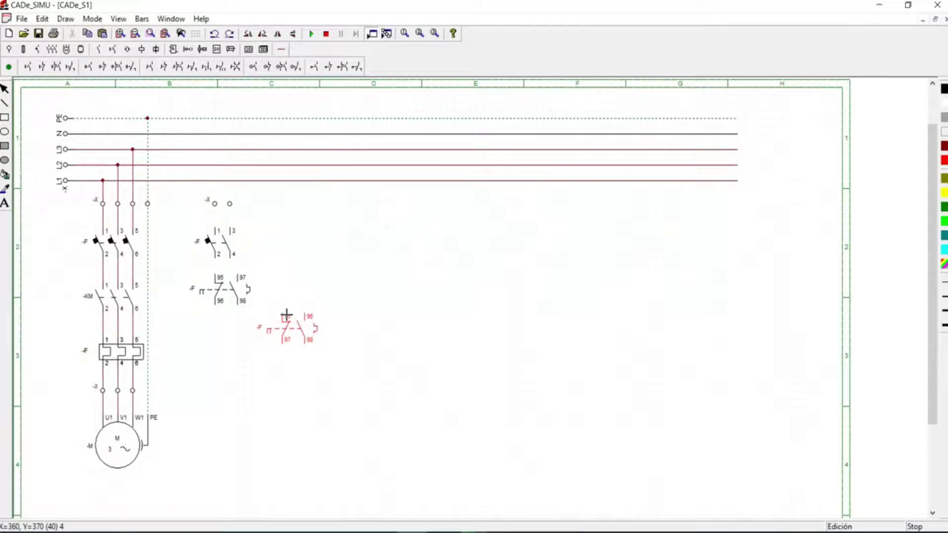
key(Escape)
Shift the two-pole breaker slightly up towards its terminal block and adjust the overload contacts' position beneath it
drag(239, 294, 234, 300)
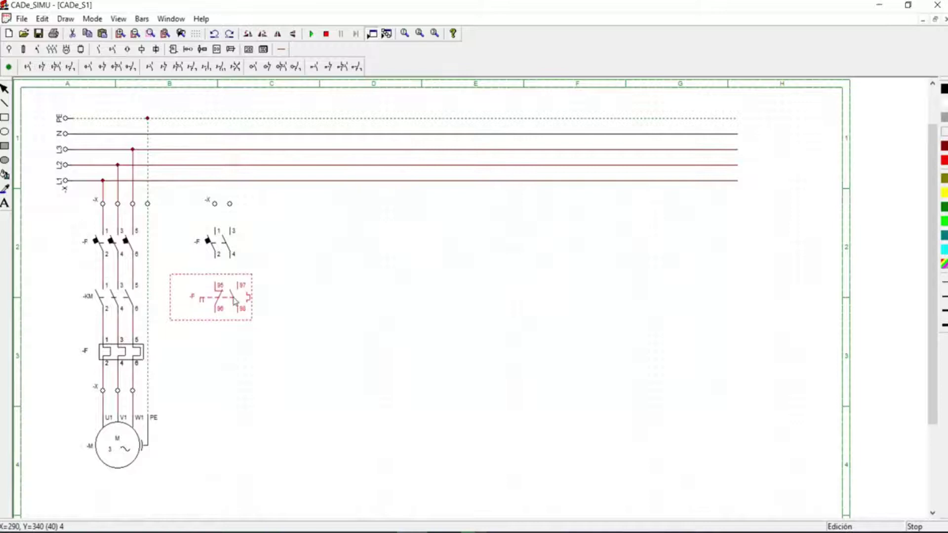
click(318, 284)
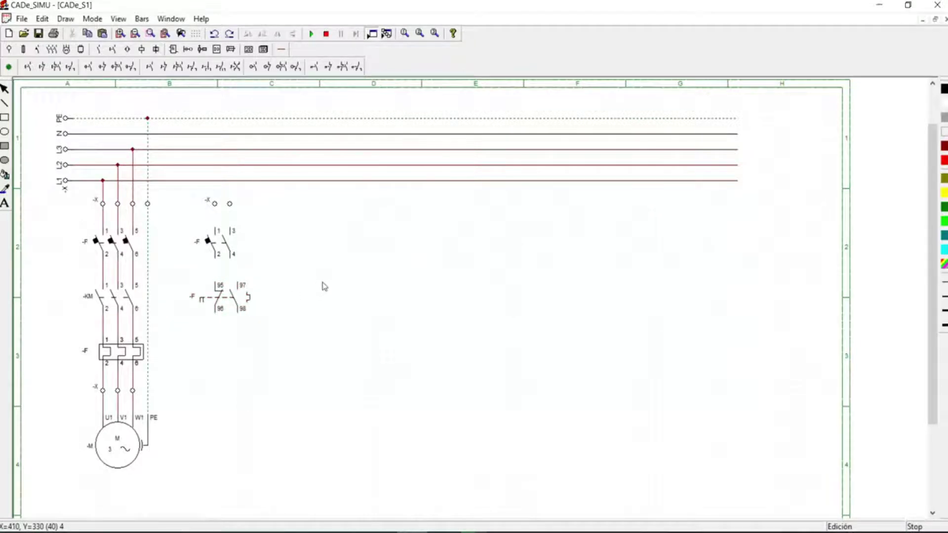
drag(220, 243, 219, 236)
drag(234, 302, 224, 297)
click(329, 281)
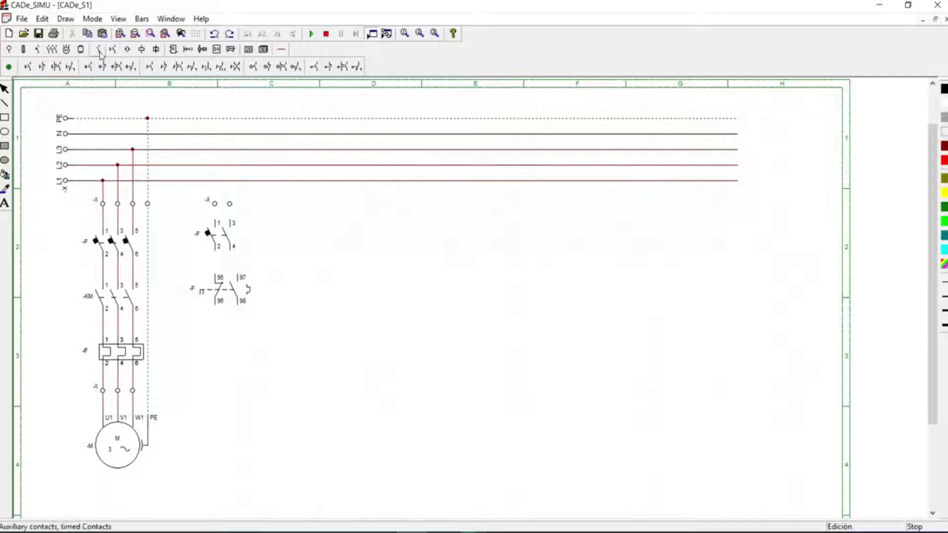
Place a normally closed pushbutton 11-12 below the overload contacts and a normally open pushbutton 13-14 beneath it
click(42, 66)
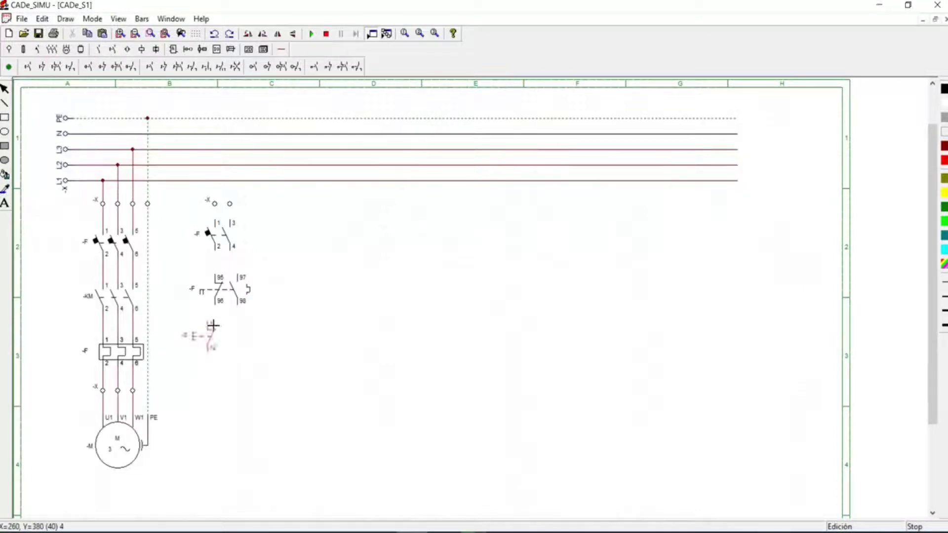
click(217, 328)
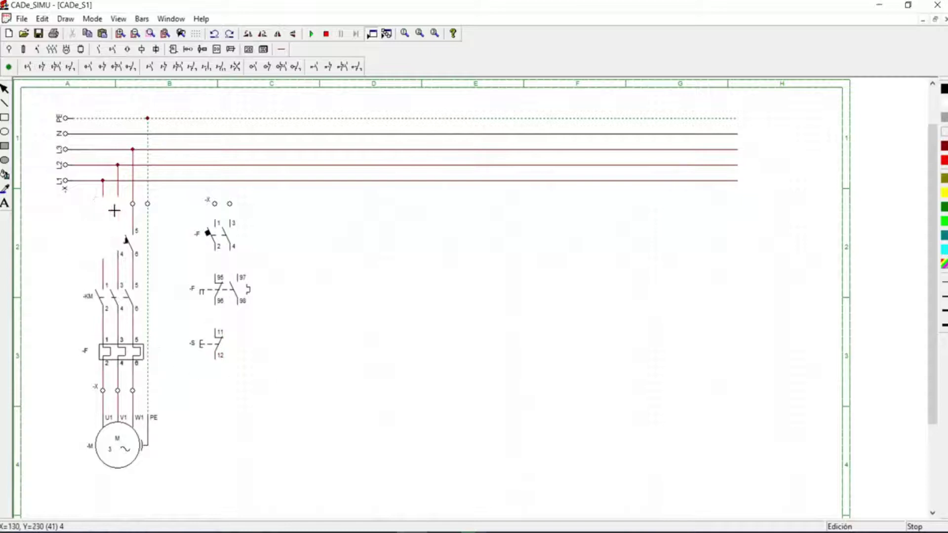
click(29, 70)
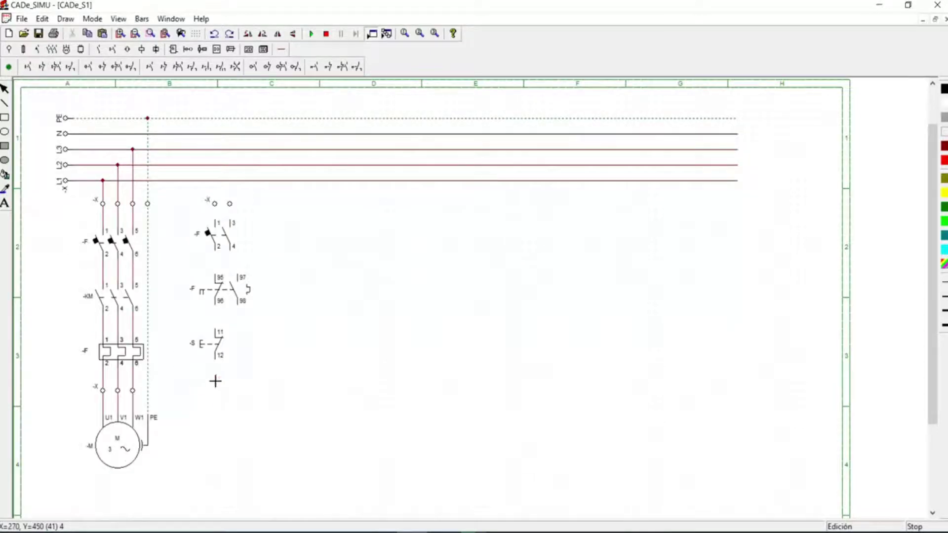
click(217, 381)
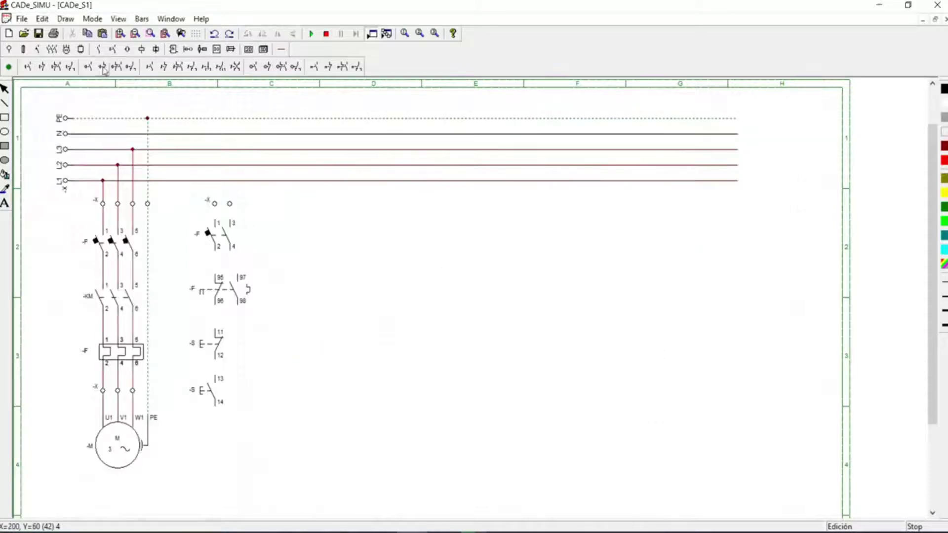
Place a normally open auxiliary contact 13-14 and a normally closed contact 11-12 in line with the normally open pushbutton
click(98, 50)
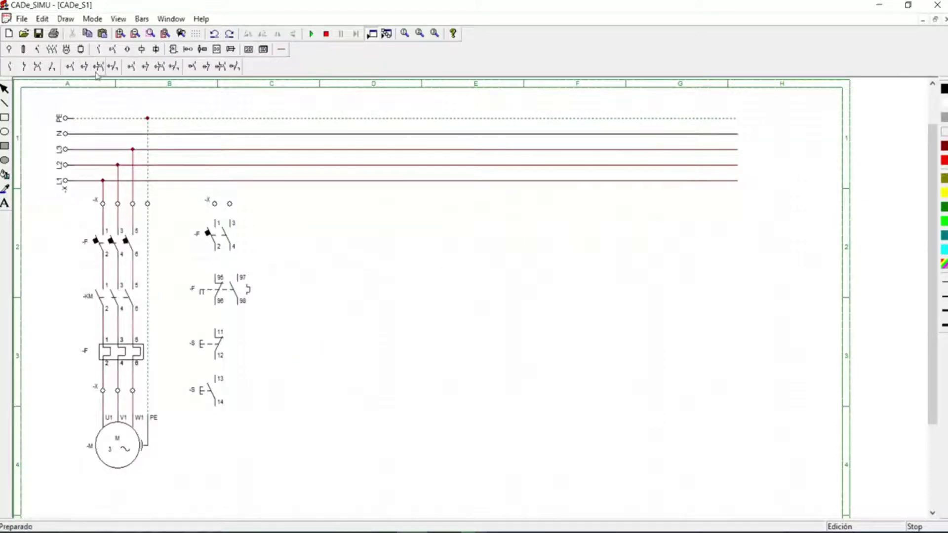
click(10, 67)
click(222, 351)
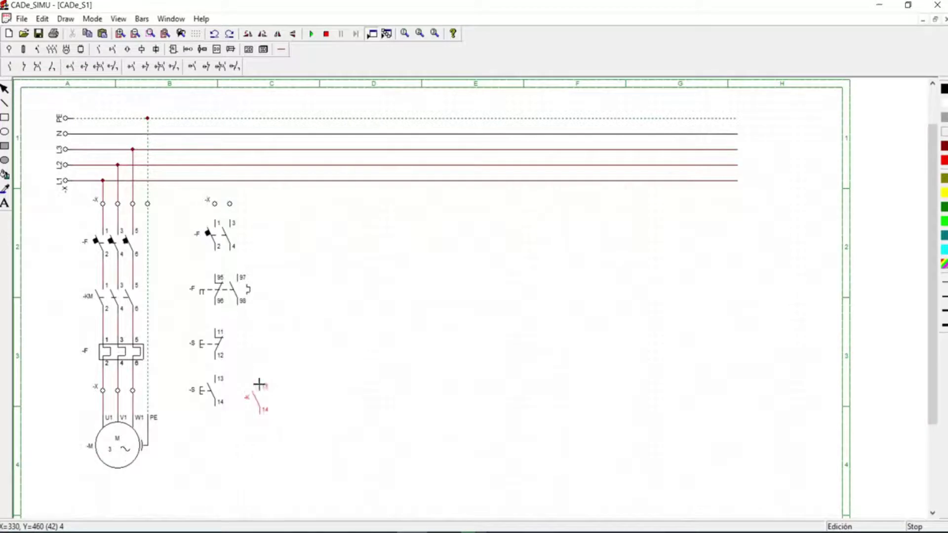
click(257, 381)
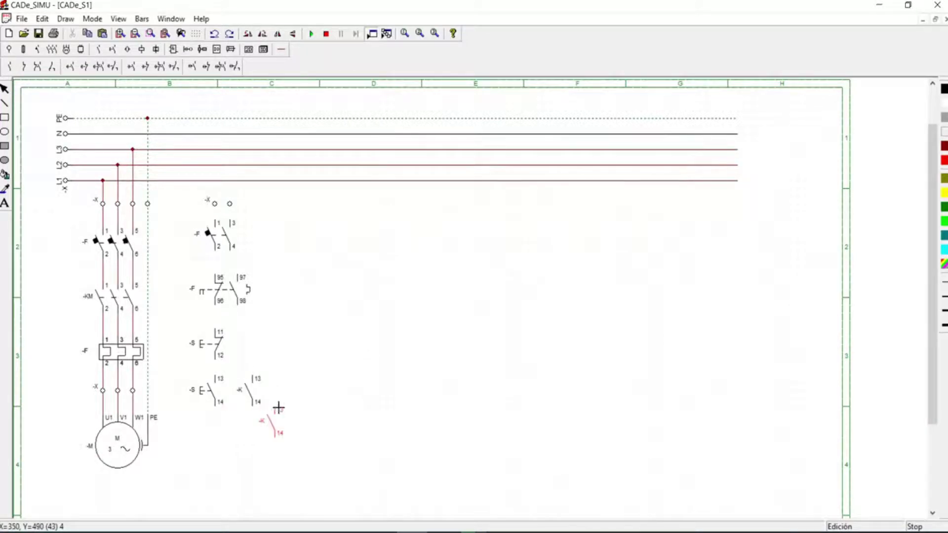
key(Escape)
click(23, 66)
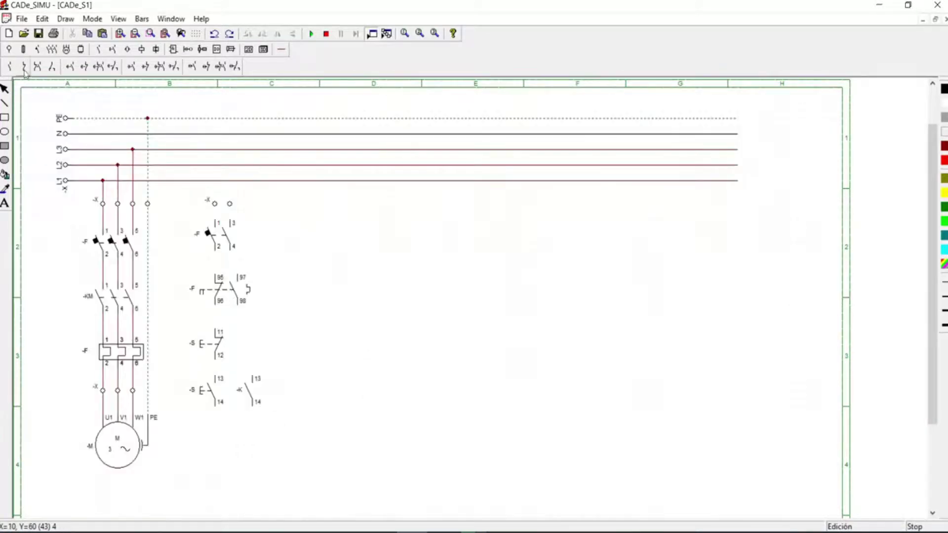
click(301, 382)
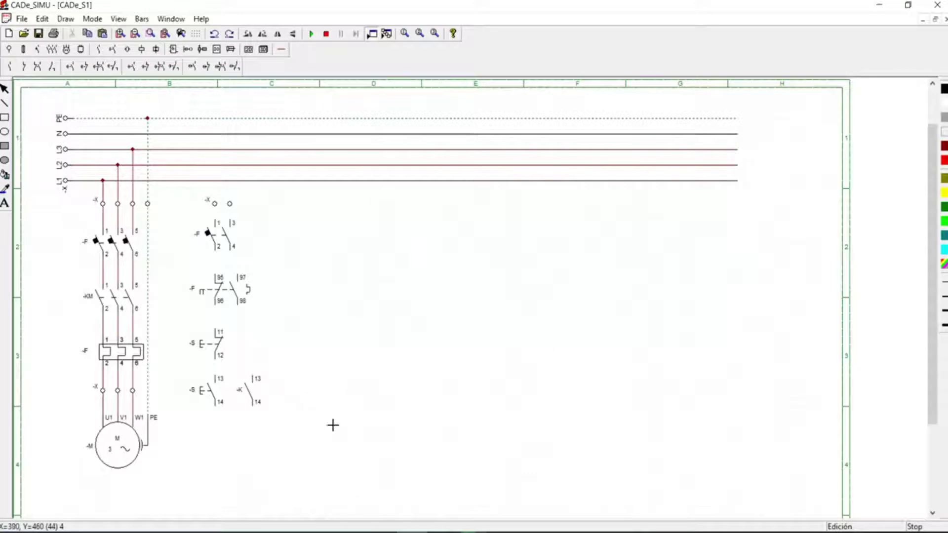
key(Escape)
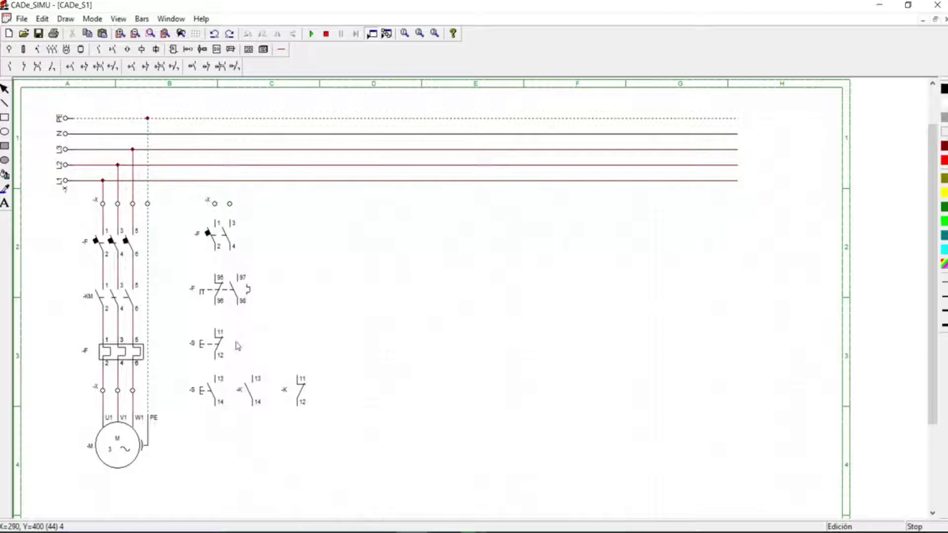
Place a relay coil below the normally open pushbutton and an indicator lamp under each of the two auxiliary contacts
click(147, 50)
click(7, 72)
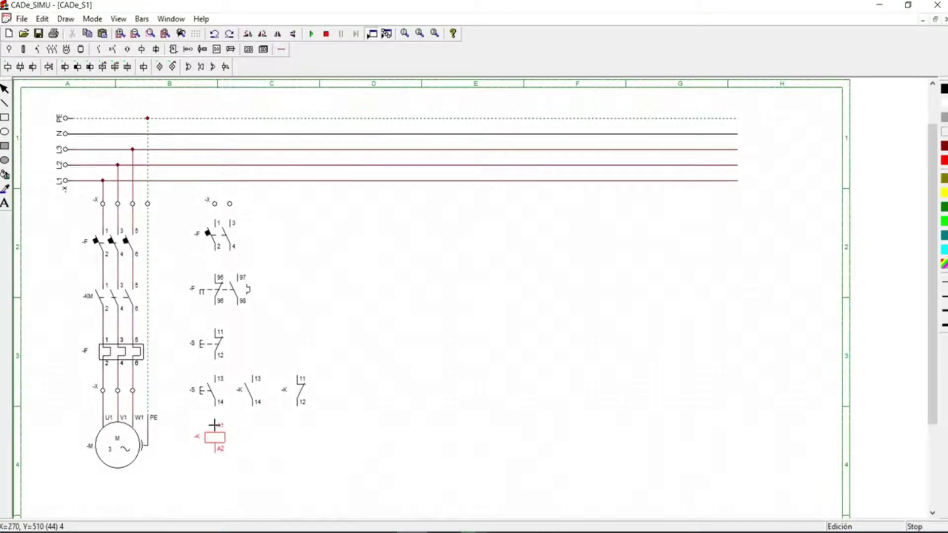
click(214, 425)
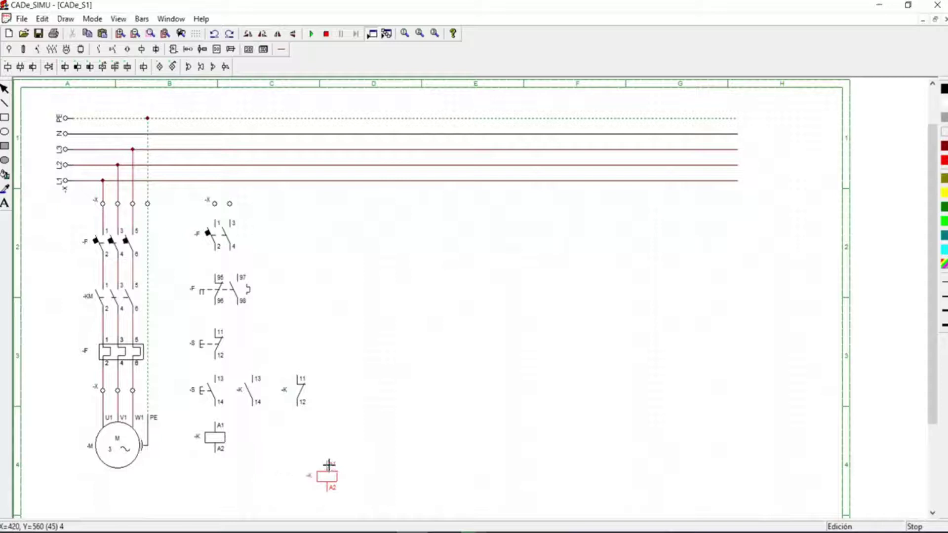
right_click(326, 458)
click(159, 67)
click(253, 426)
click(299, 426)
key(Escape)
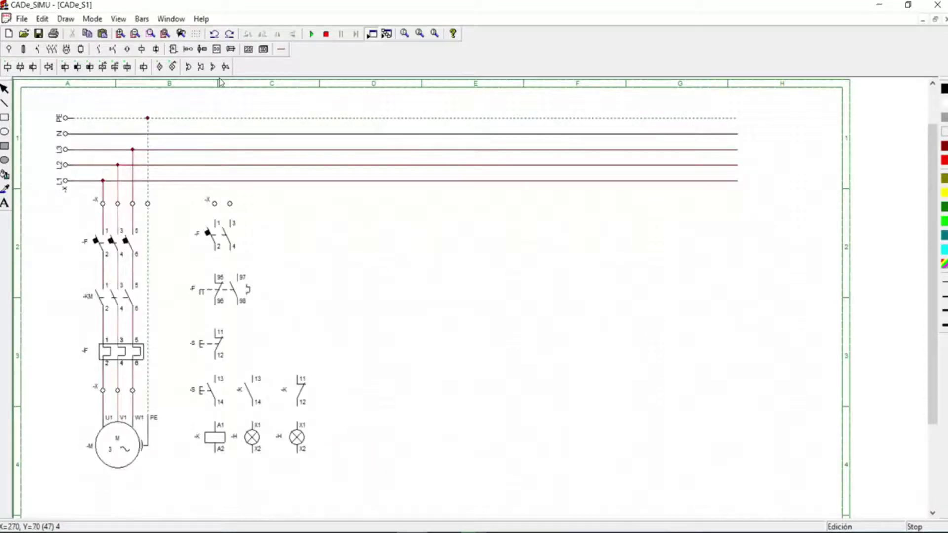
Spread the two auxiliary contacts and their indicator lamps farther right, keeping each lamp aligned under its contact
drag(302, 395, 355, 395)
drag(262, 395, 277, 395)
drag(306, 440, 351, 436)
click(250, 441)
drag(249, 441, 271, 444)
click(434, 397)
drag(359, 395, 347, 396)
click(352, 440)
mouse_move(351, 439)
mouse_down()
mouse_move(344, 432)
mouse_move(345, 442)
mouse_up()
click(405, 433)
click(345, 435)
click(405, 435)
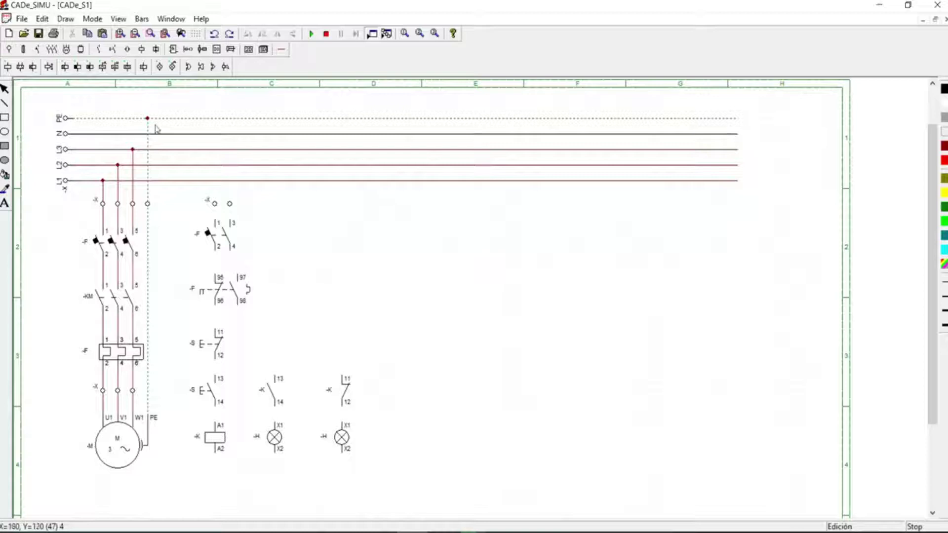
Place a flashing indicator lamp to the right of the two existing lamps, level with them
click(172, 67)
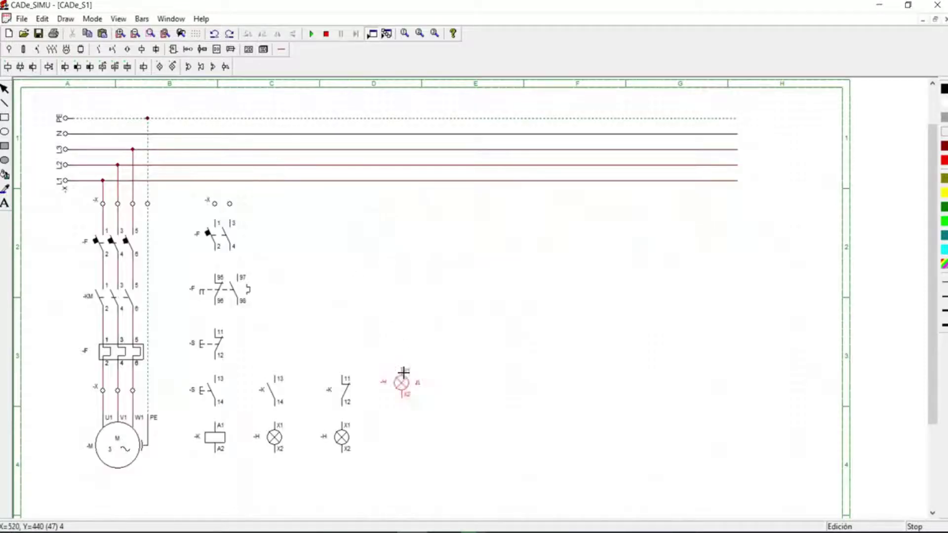
click(403, 426)
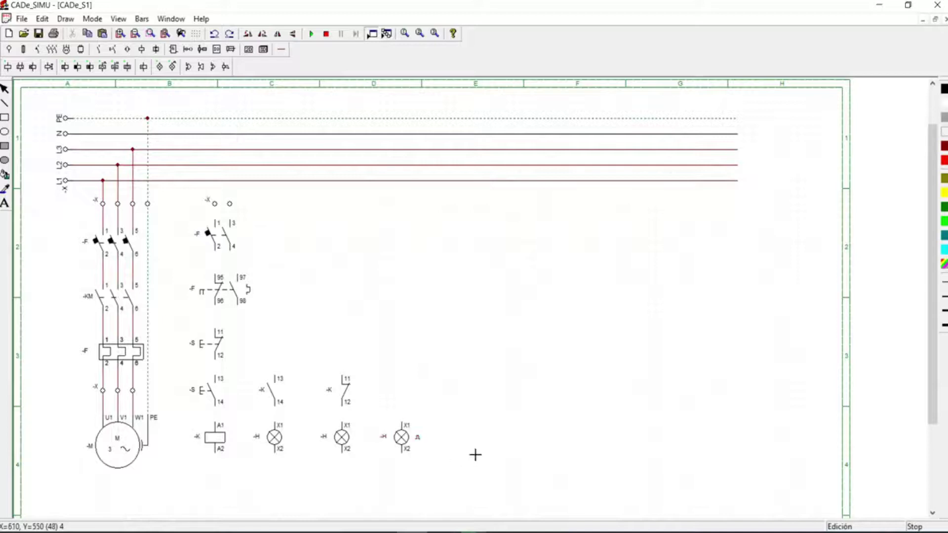
key(Escape)
Wire phase L1 through the control terminal and breaker pole 1-2 to overload contacts 95 and 97, and contact 98 to the flashing lamp
click(280, 50)
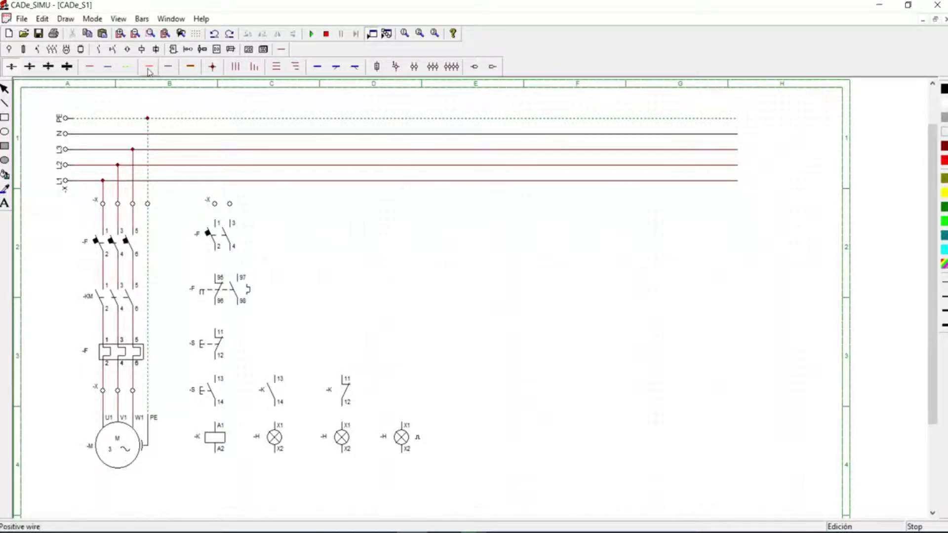
click(92, 73)
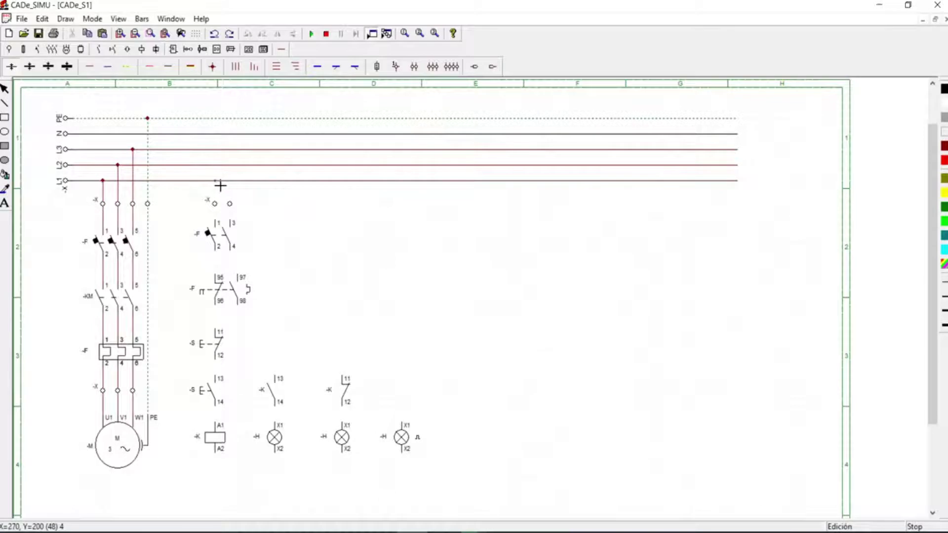
drag(220, 185, 216, 202)
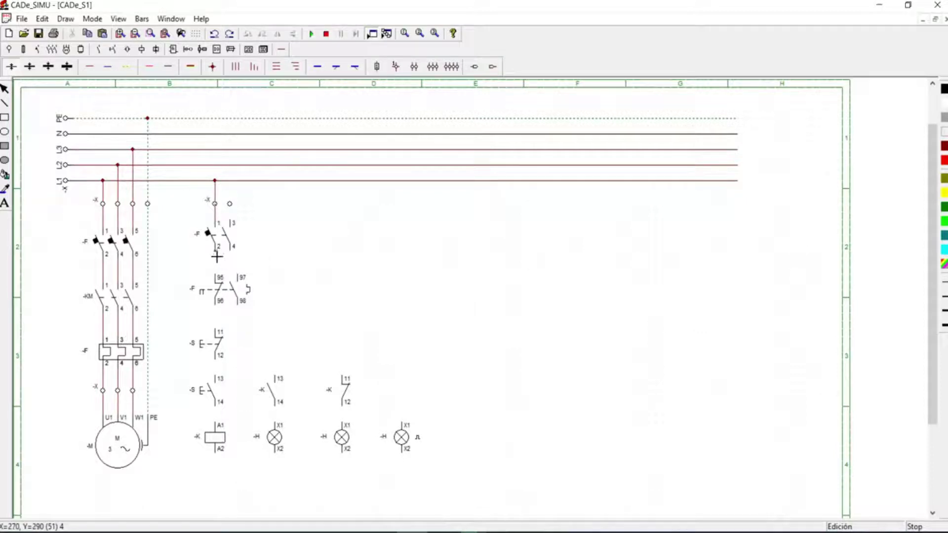
drag(217, 253, 215, 276)
drag(218, 268, 240, 274)
mouse_move(243, 310)
mouse_down()
mouse_move(253, 323)
mouse_move(239, 313)
mouse_move(409, 318)
mouse_move(413, 432)
mouse_up()
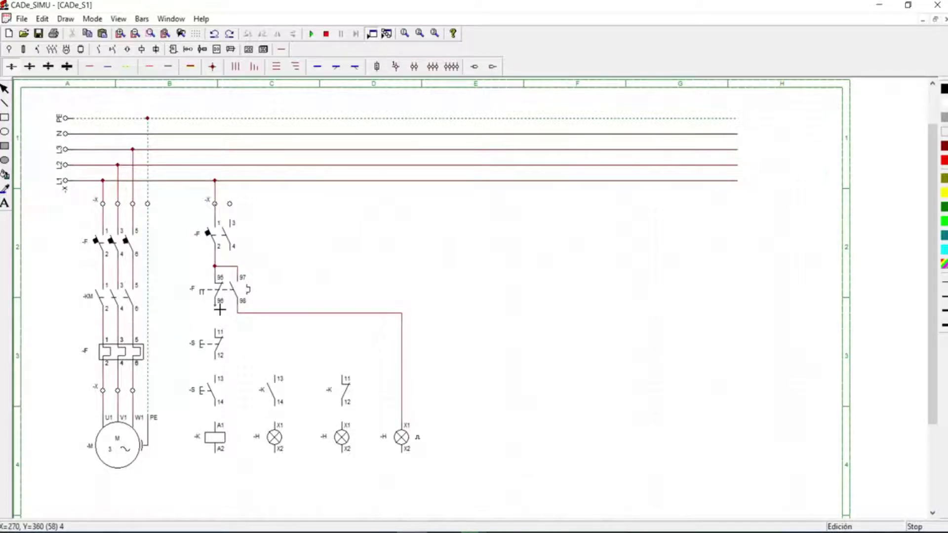
Wire overload contact 96 to the normally closed pushbutton, branching through the normally closed auxiliary contact 11-12 to the lamp below it
click(224, 326)
click(343, 321)
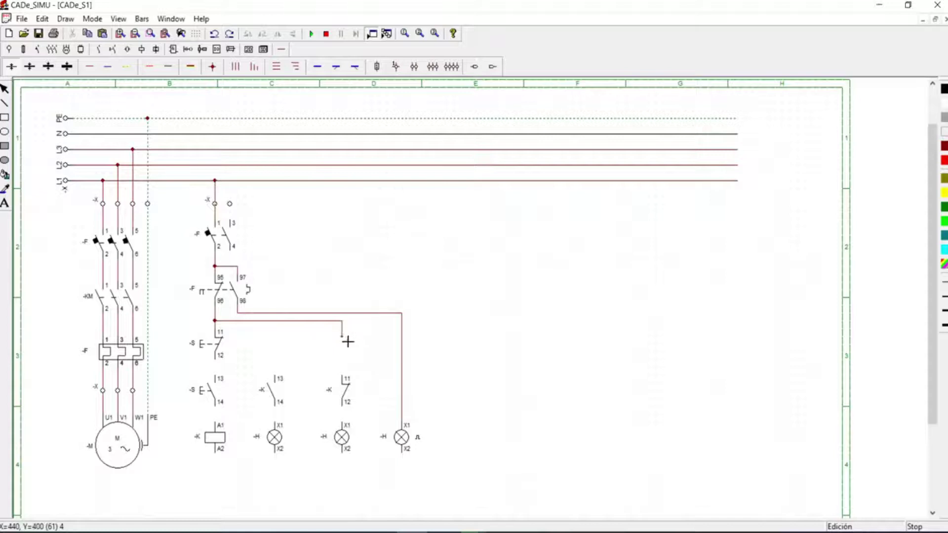
click(348, 377)
click(345, 406)
click(345, 422)
Wire the normally open pushbutton and auxiliary contact 13-14 in parallel between the normally closed pushbutton and the coil and first lamp
click(215, 359)
click(215, 376)
click(222, 369)
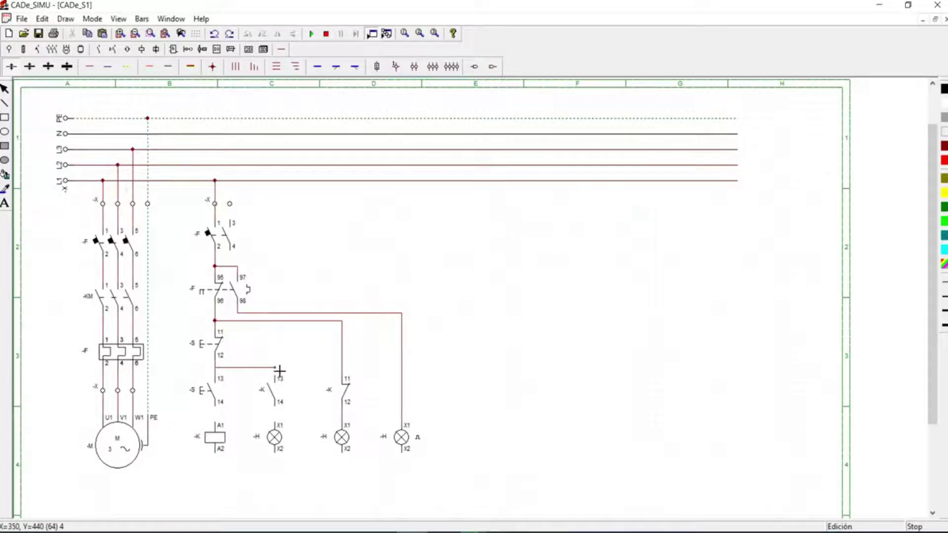
click(275, 377)
click(221, 415)
click(275, 404)
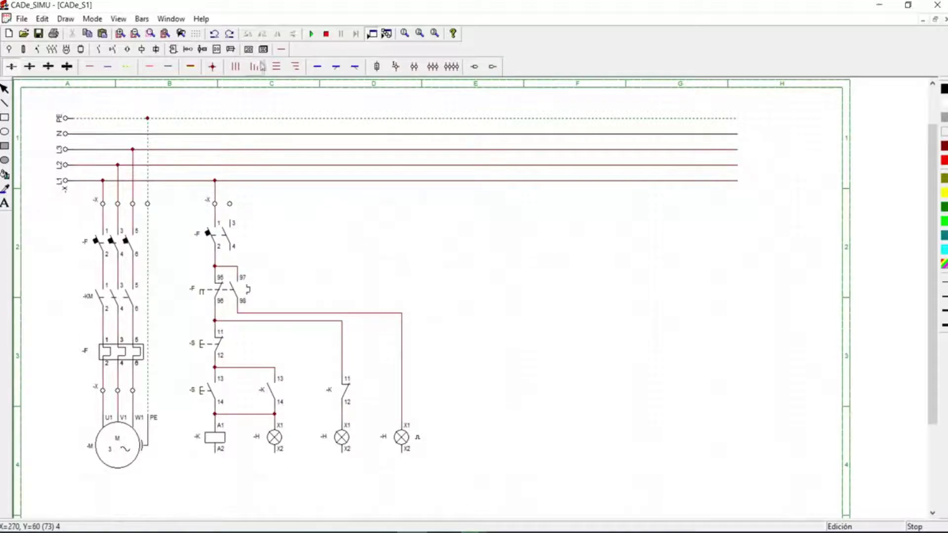
Wire neutral N through the control terminal and breaker pole 3-4 to coil terminal A2 and to X2 of all three lamps
click(168, 66)
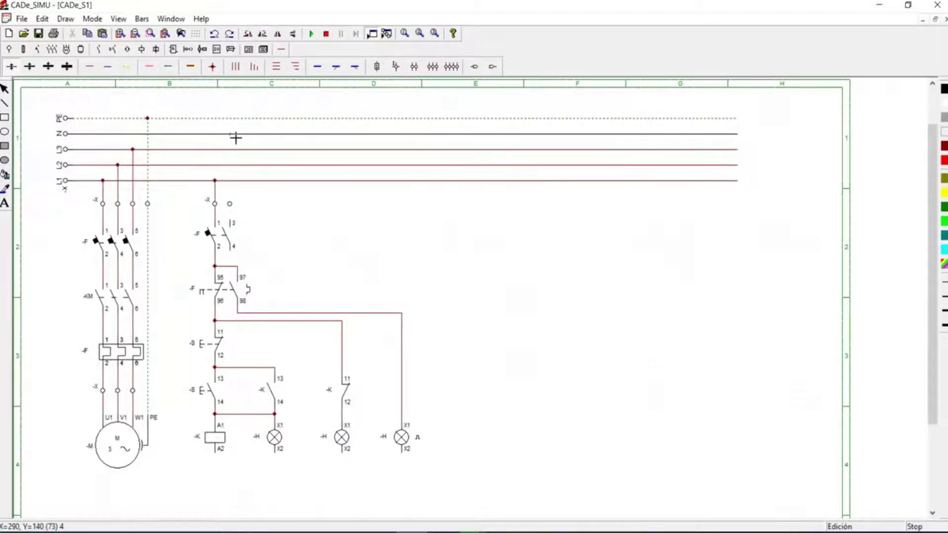
drag(235, 137, 232, 202)
mouse_move(236, 260)
mouse_down()
mouse_move(434, 280)
mouse_move(448, 324)
mouse_move(436, 266)
mouse_move(435, 482)
mouse_move(434, 470)
mouse_move(271, 482)
mouse_move(217, 473)
mouse_move(215, 453)
mouse_up()
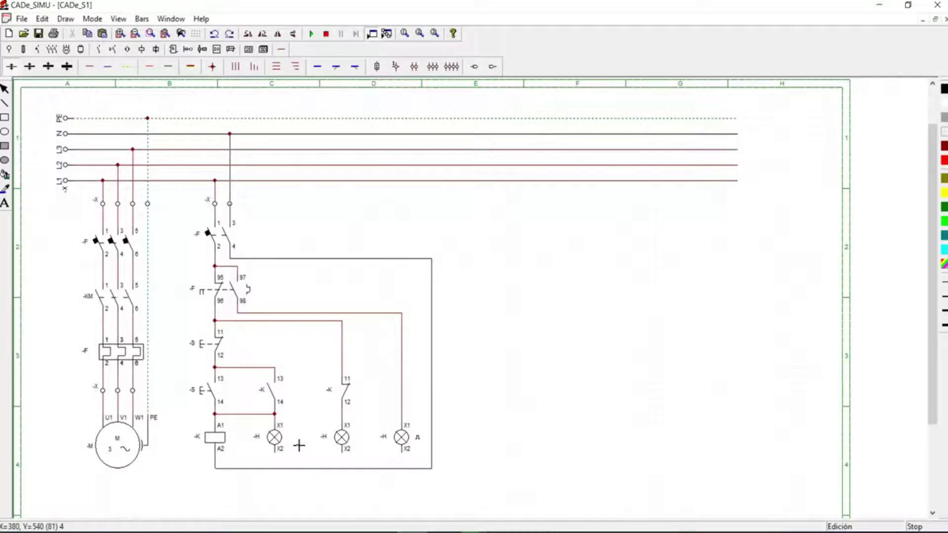
drag(276, 457, 275, 469)
drag(345, 457, 343, 469)
drag(403, 455, 402, 469)
right_click(312, 495)
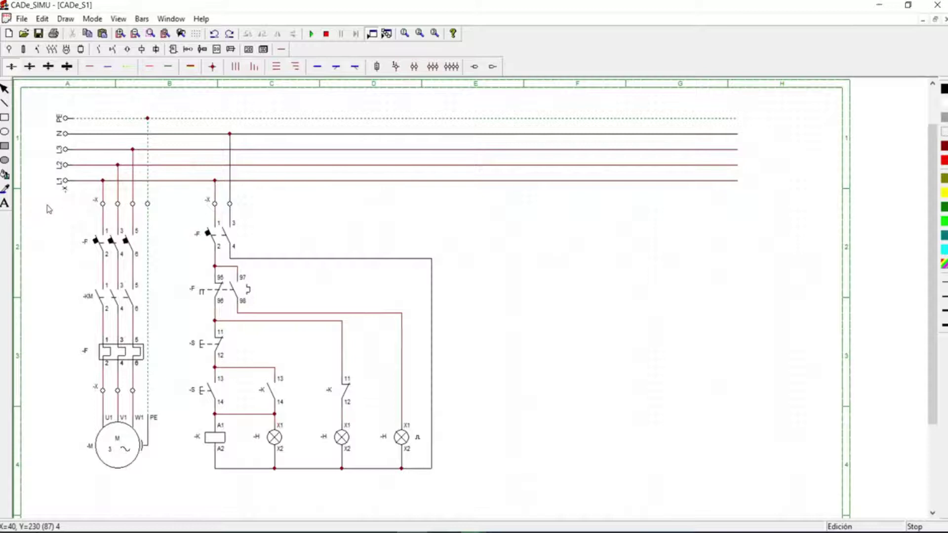
Add the text label "Power Input" beside the power circuit's upper terminals, just below the supply lines
click(5, 203)
click(336, 283)
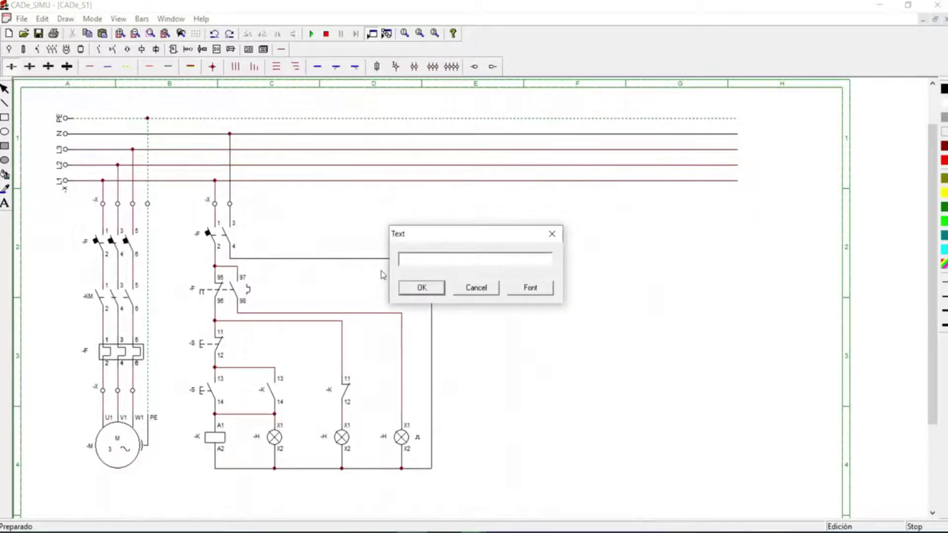
text(Power Input)
click(423, 288)
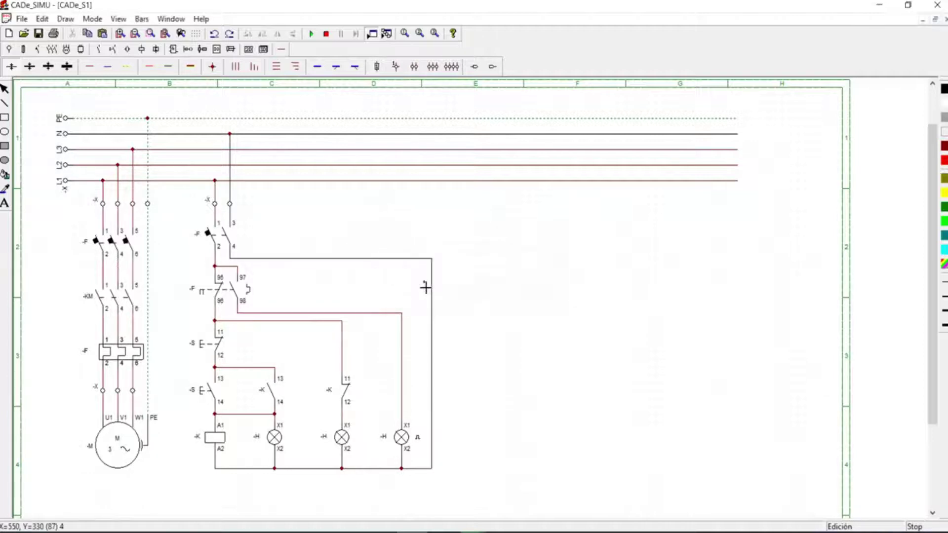
click(50, 208)
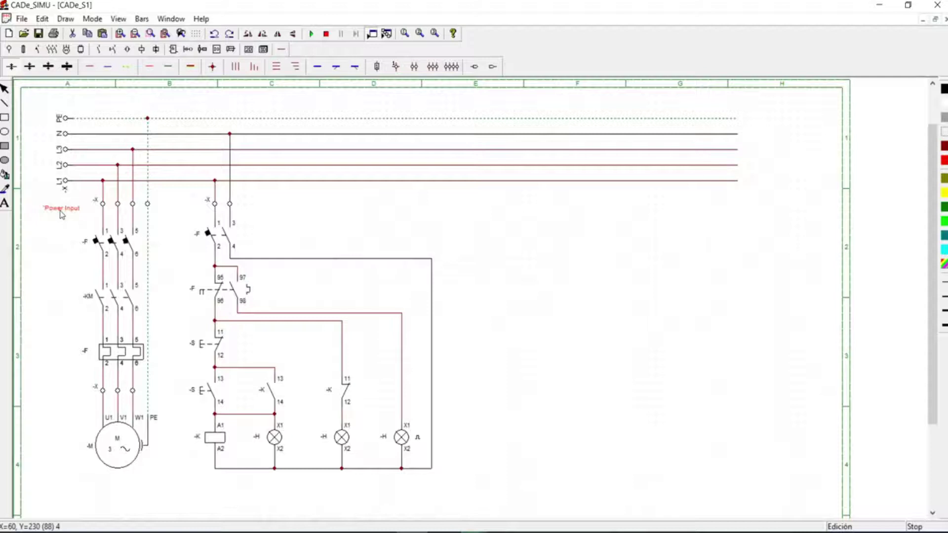
Set the "Power Input" label's font size to 22
double_click(61, 211)
click(529, 289)
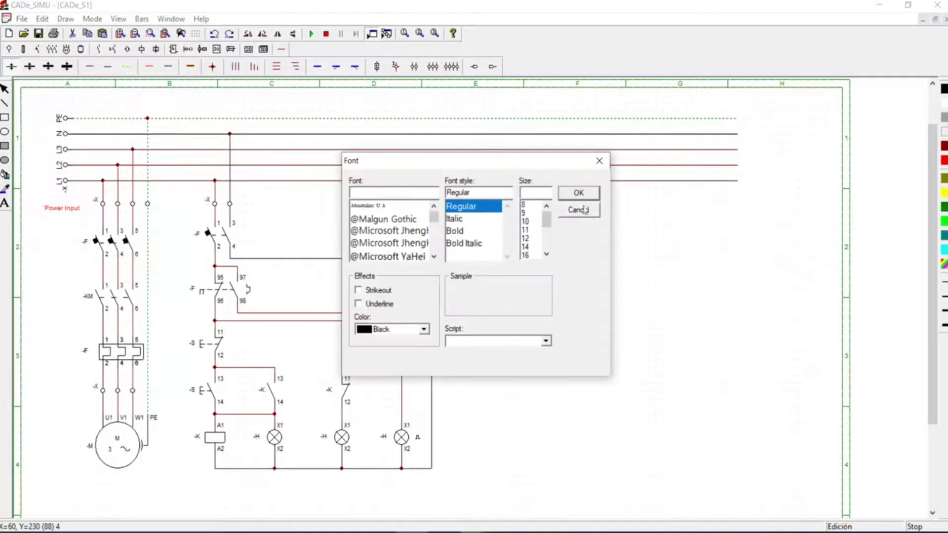
click(547, 255)
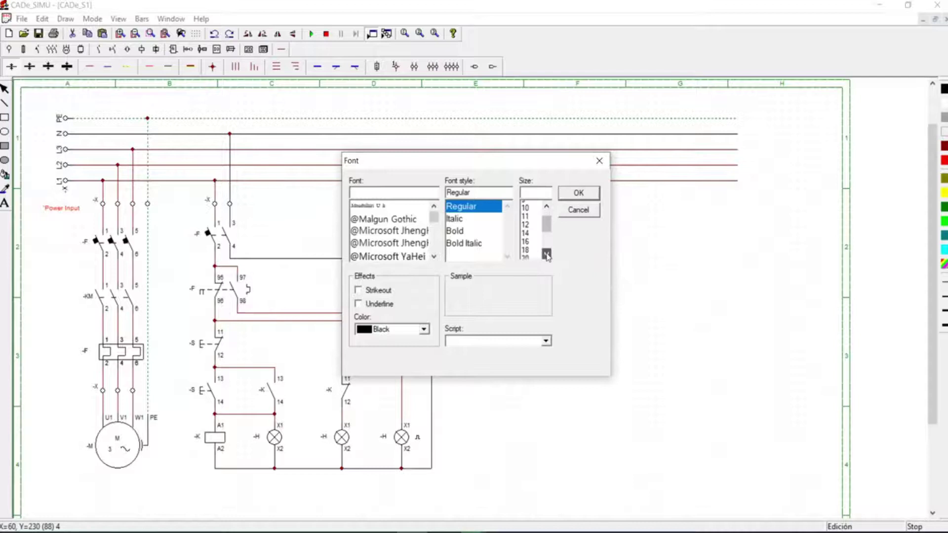
click(547, 254)
click(526, 239)
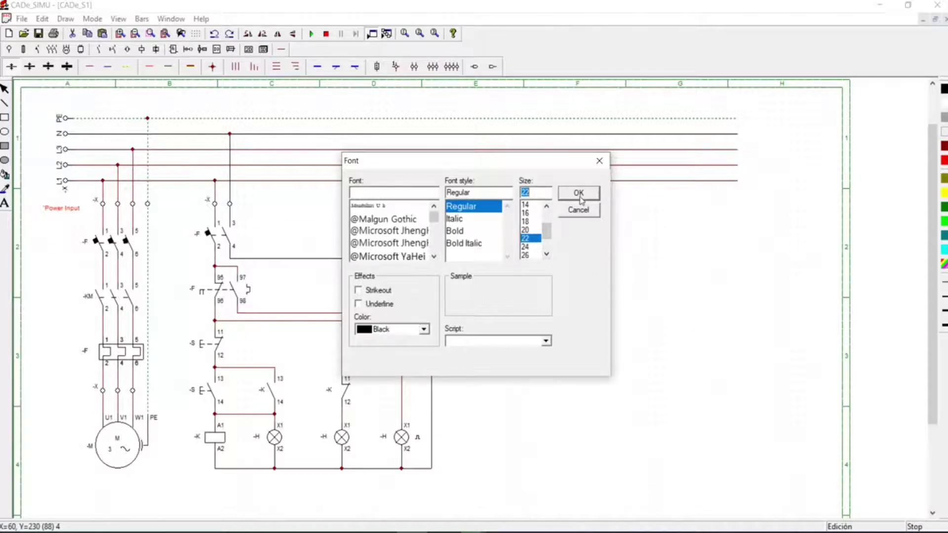
click(579, 193)
click(429, 288)
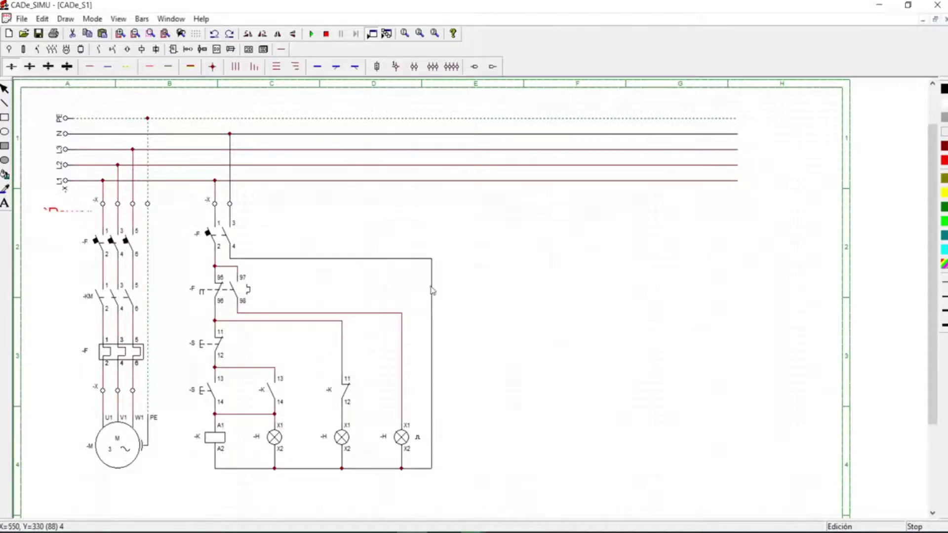
click(85, 216)
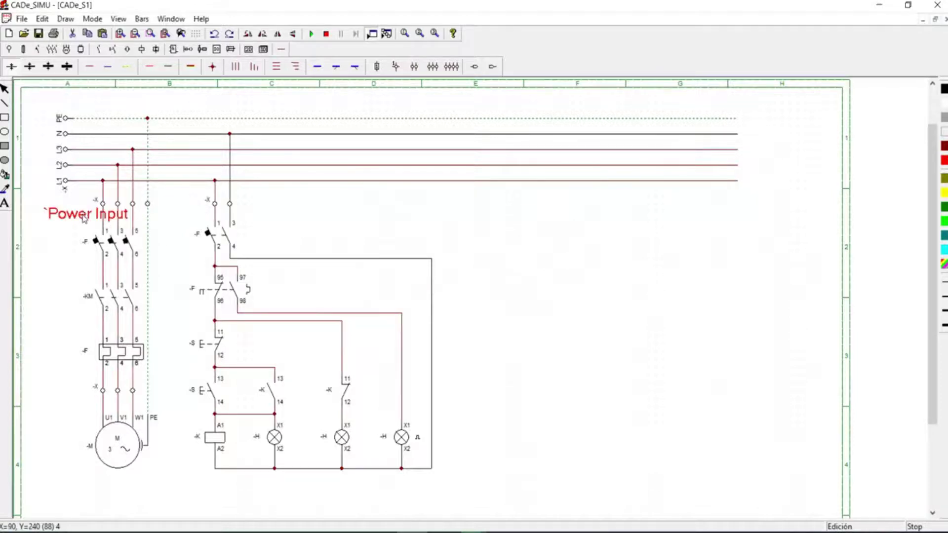
Set the "Power Input" label's font size to 18 and shift the label slightly down beside the three-pole breaker
double_click(83, 219)
click(524, 289)
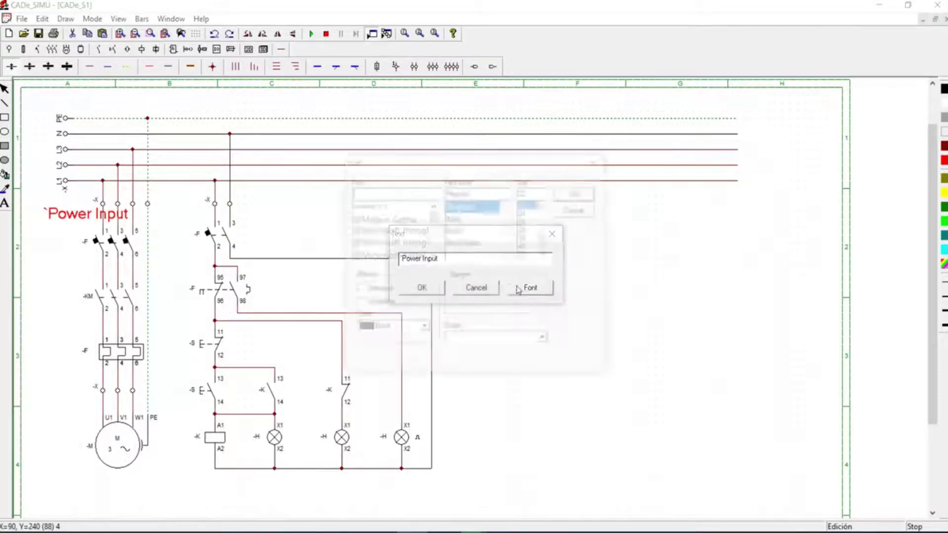
scroll(536, 230, up, 2)
click(528, 213)
click(579, 194)
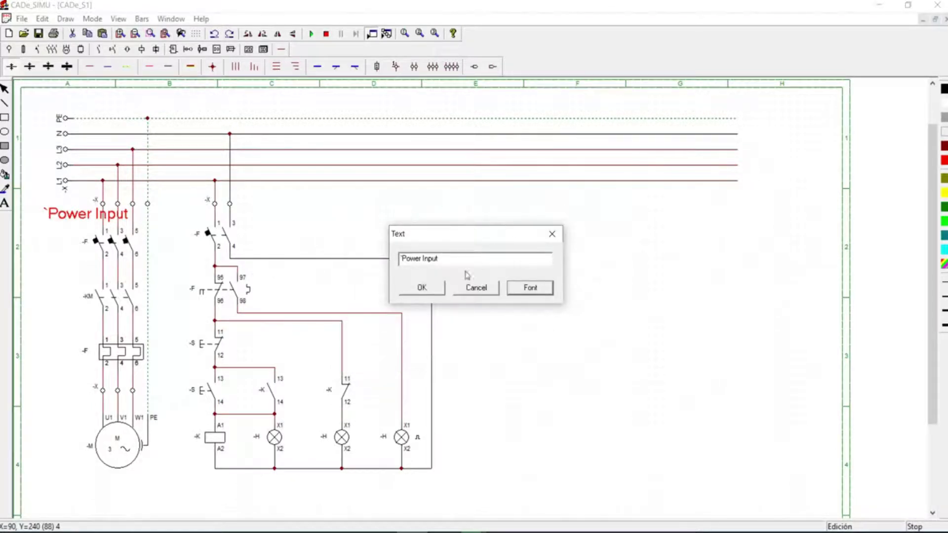
click(440, 287)
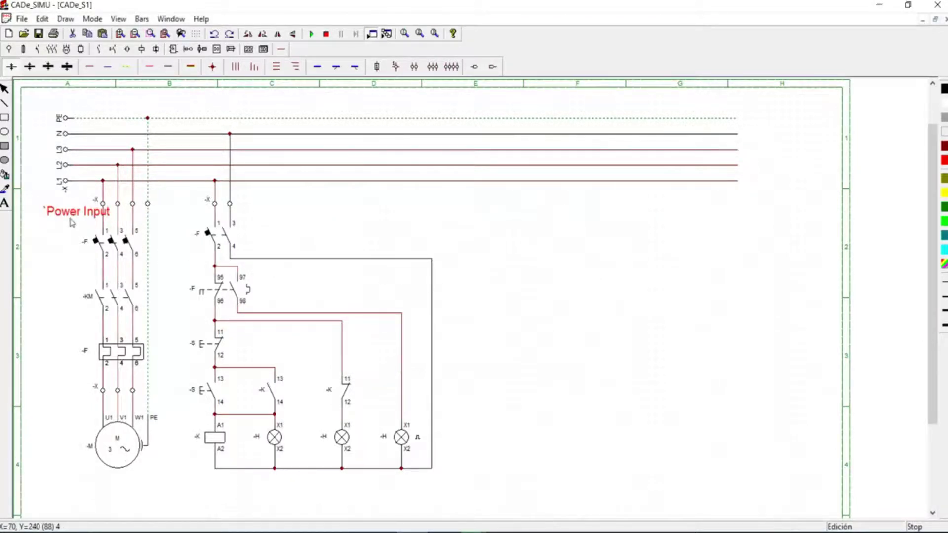
drag(71, 221, 66, 241)
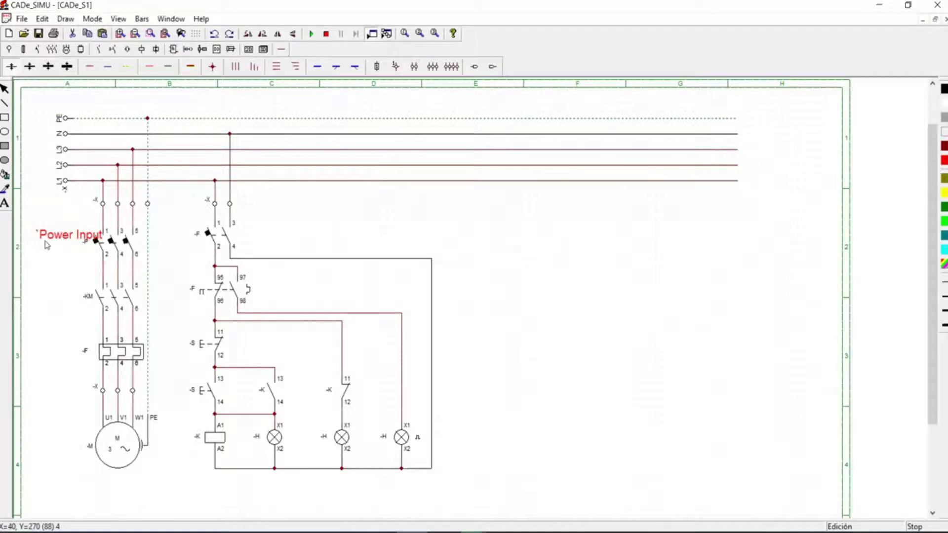
Remove the stray backtick in front of the "Power Input" label and reduce its font size below 18
double_click(45, 241)
click(400, 259)
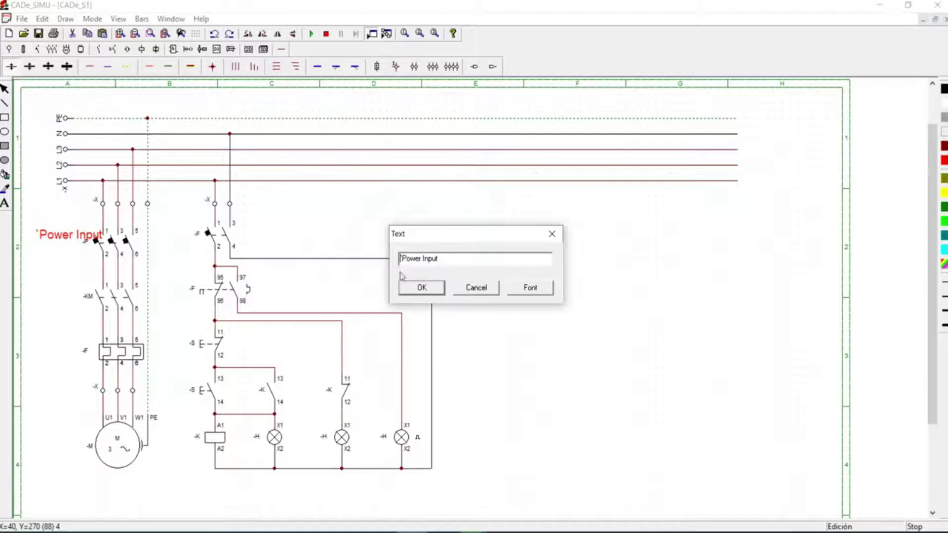
click(531, 289)
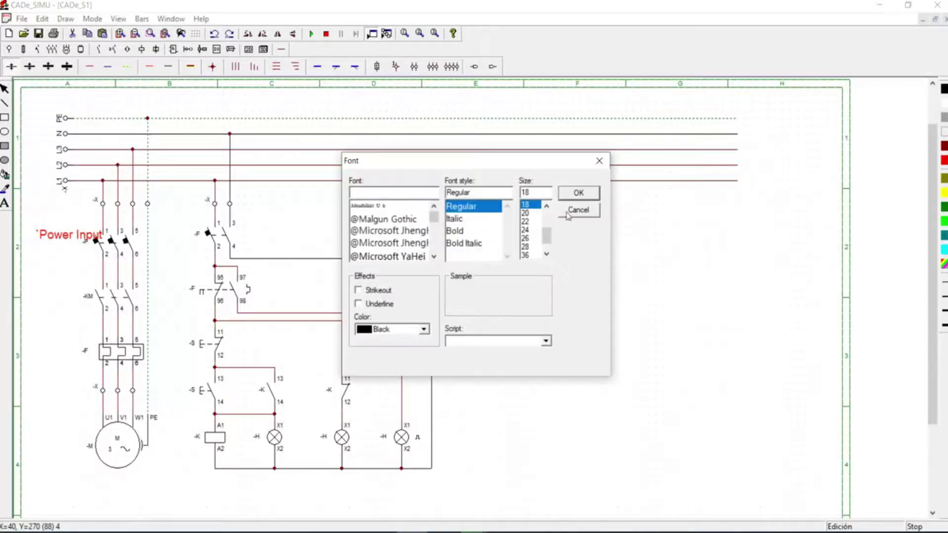
scroll(543, 225, up, 1)
click(526, 205)
click(588, 196)
click(441, 289)
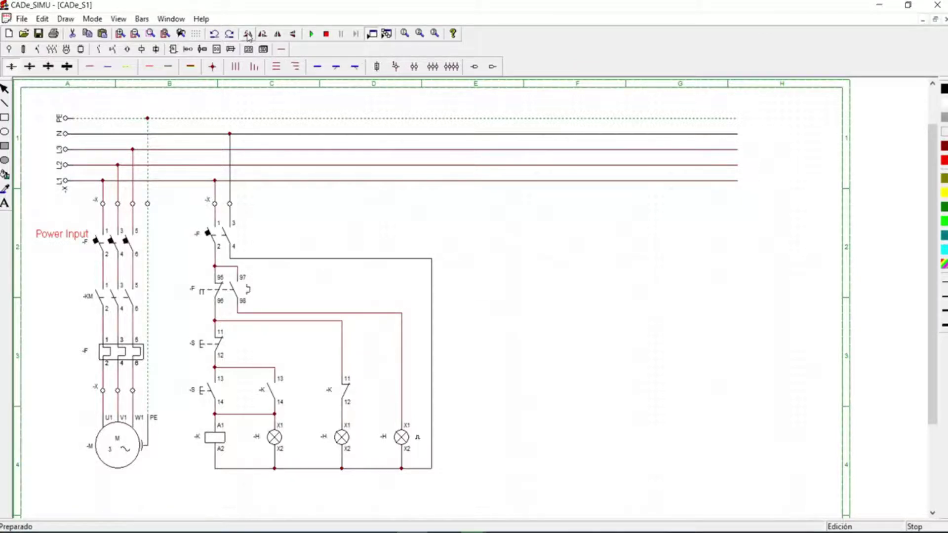
Move the "Power Input" label above the PE supply line at the start of the busbars
drag(70, 239, 71, 104)
click(620, 334)
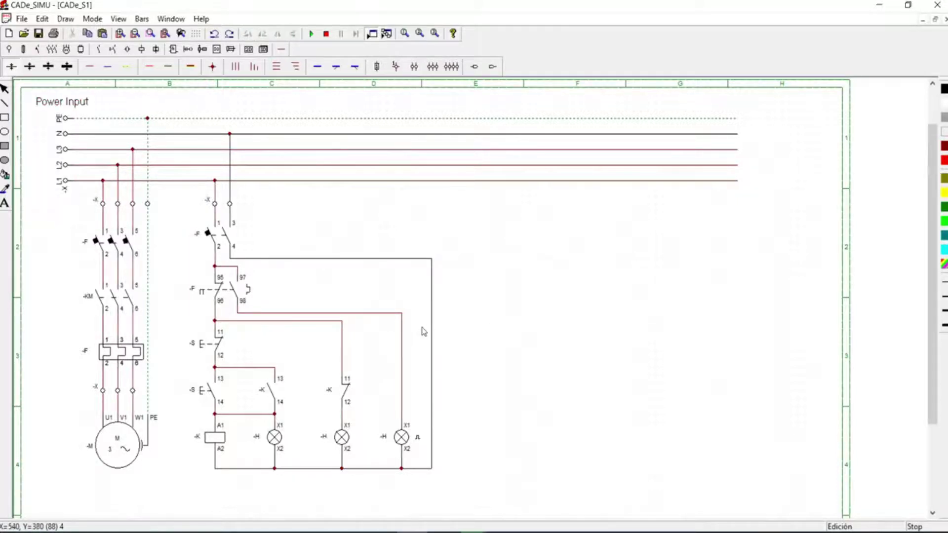
Add the text label "Terminal Block" next to the power circuit's upper terminals
click(4, 204)
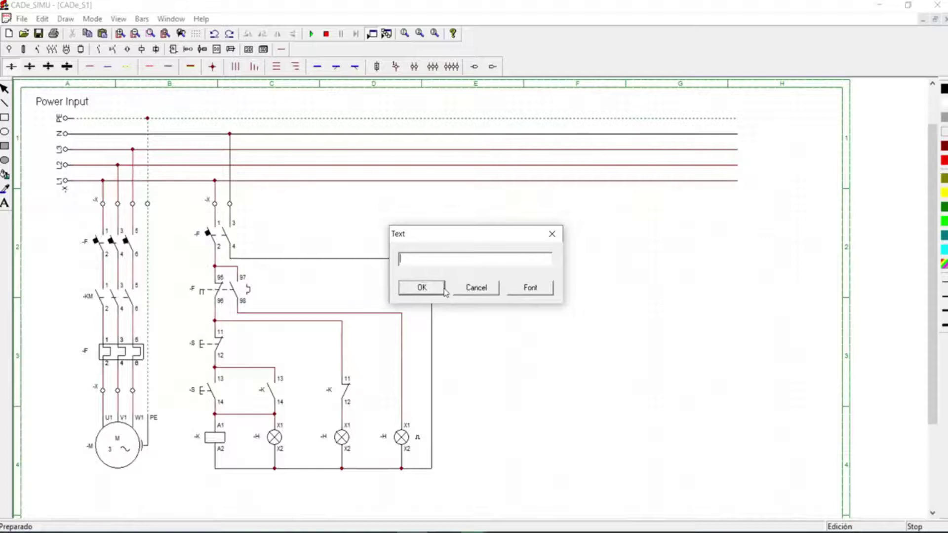
text(Term)
text(k)
click(435, 290)
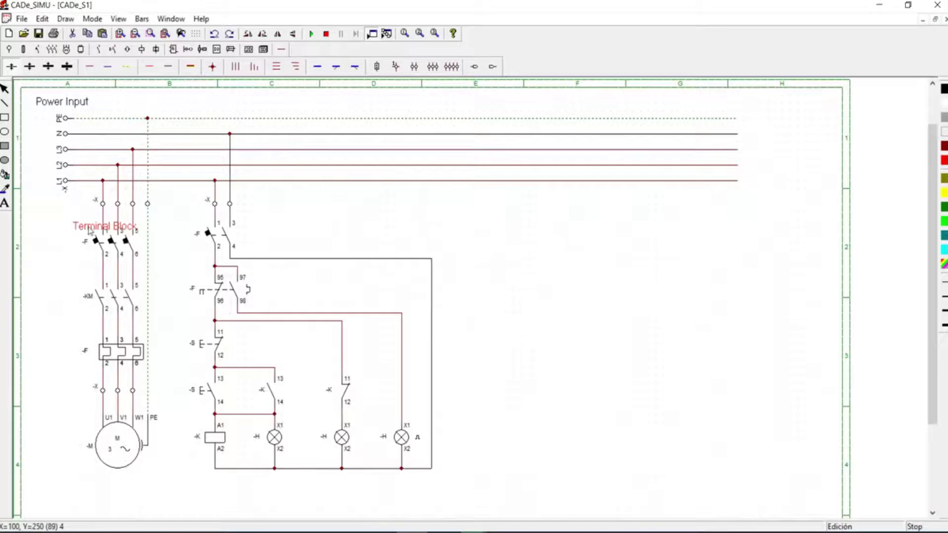
click(50, 202)
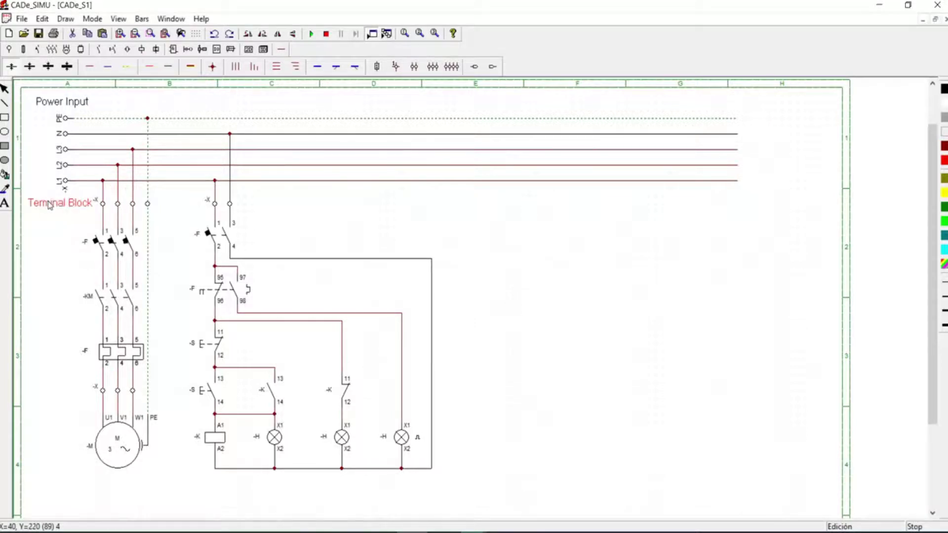
click(67, 258)
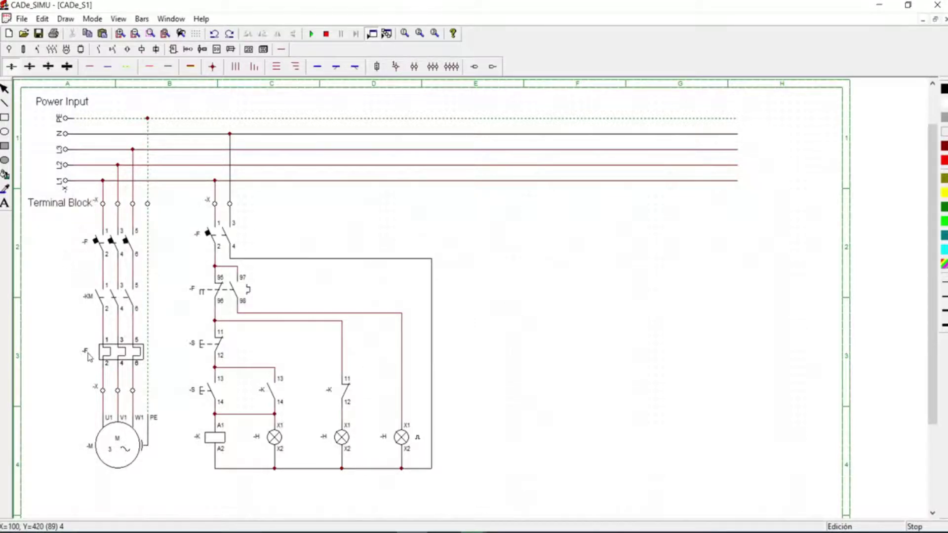
Rename the three-pole breaker in the power circuit as CB3P
double_click(116, 256)
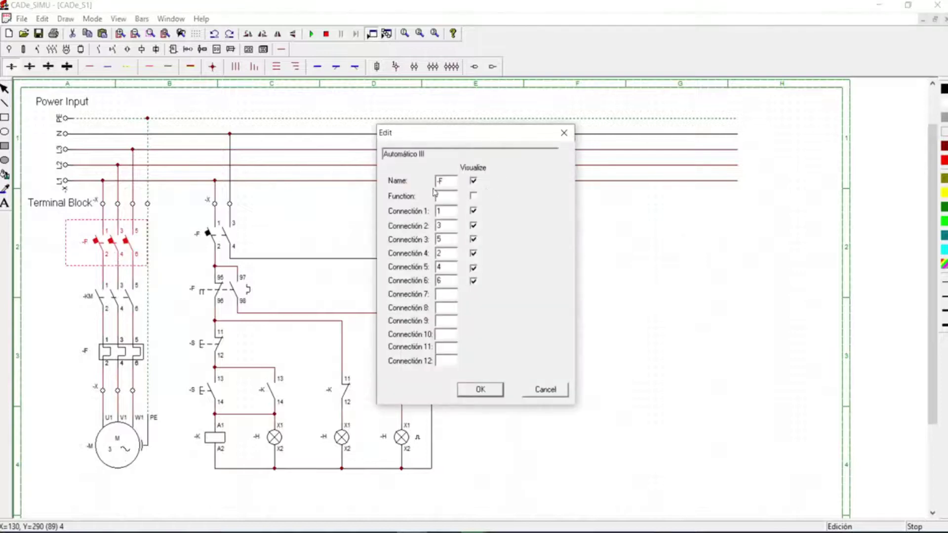
click(447, 182)
key(BackSpace)
key(BackSpace)
text(CB3p)
key(BackSpace)
text(P)
click(493, 393)
click(48, 277)
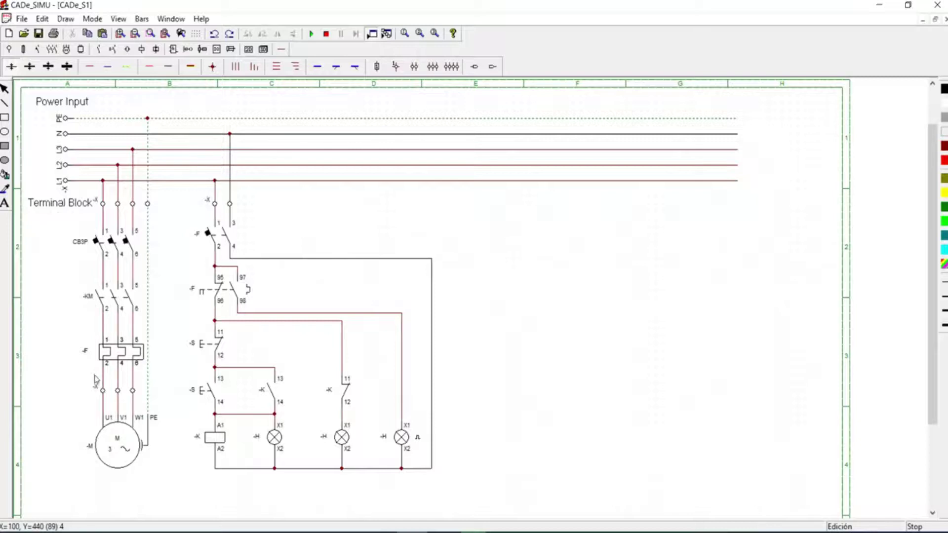
Rename the thermal overload relay in the power circuit as OL
double_click(110, 355)
click(446, 182)
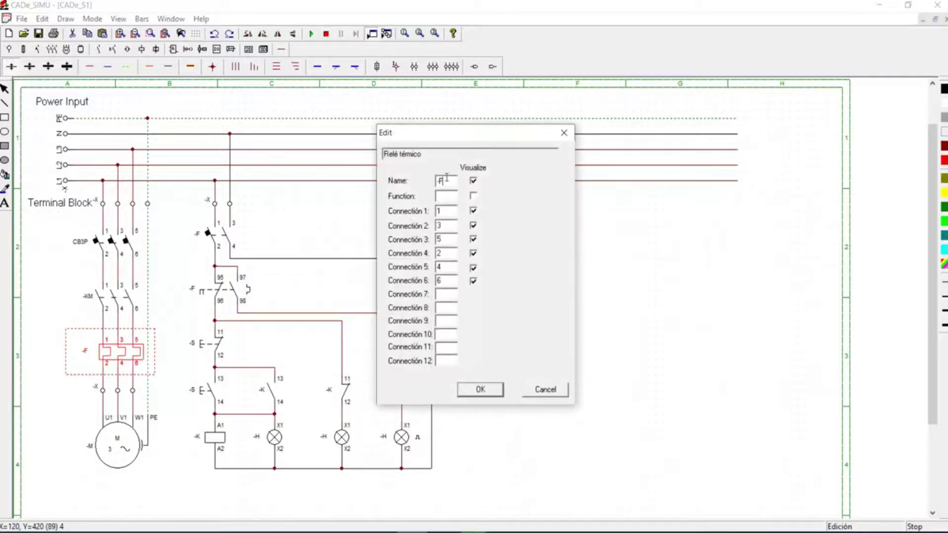
text(OL)
click(480, 390)
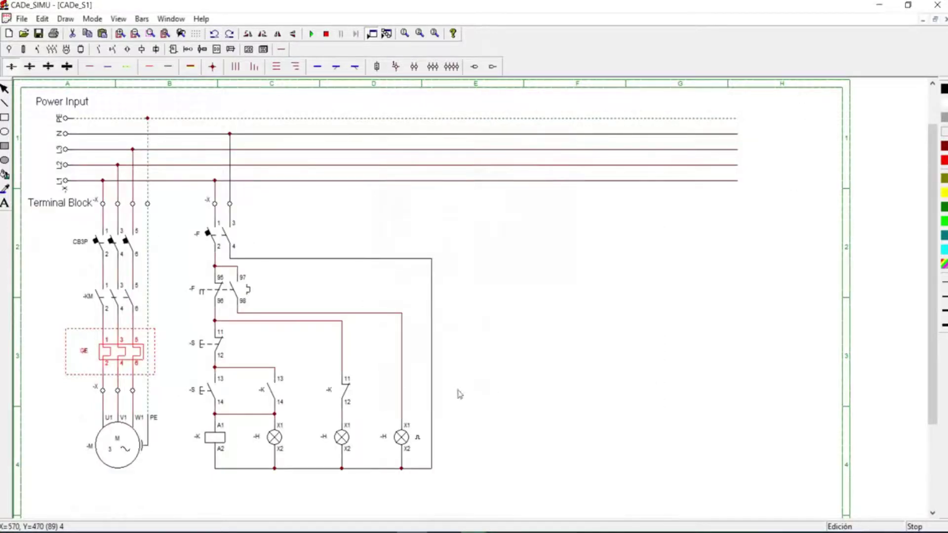
mouse_move(118, 361)
mouse_down()
mouse_move(54, 368)
mouse_move(656, 281)
mouse_move(144, 332)
mouse_move(115, 353)
mouse_up()
click(131, 351)
key(Delete)
click(751, 271)
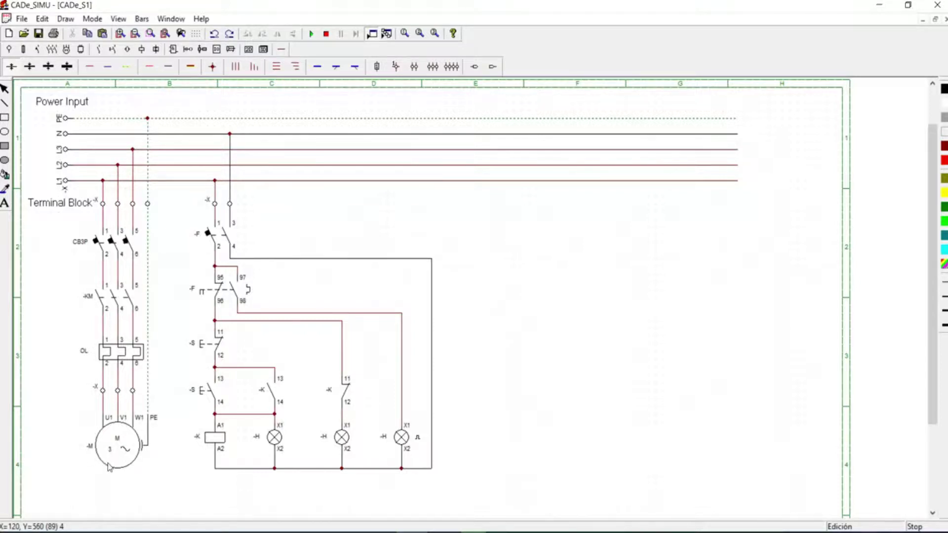
Add the text label "Motor 3 Phase AC" directly below the motor symbol in the power circuit
click(4, 203)
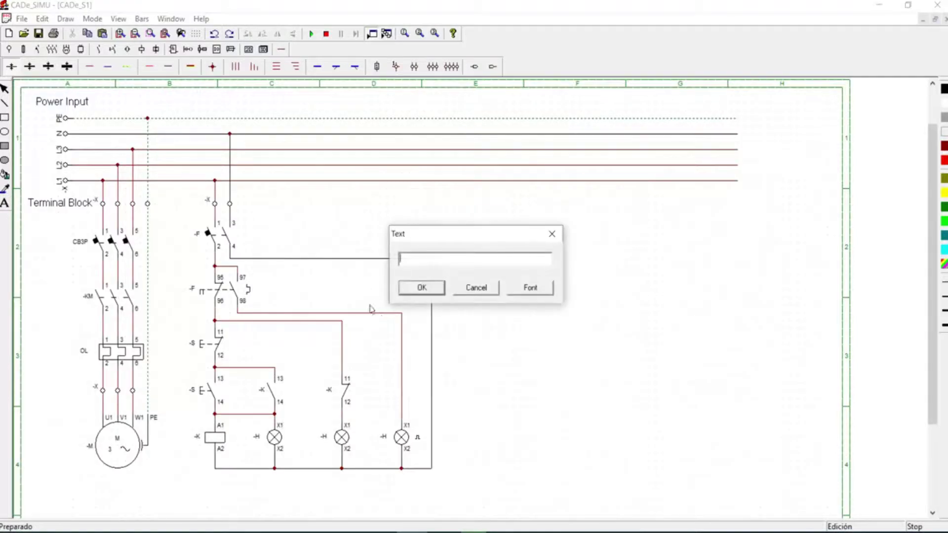
text(Motor 3)
text(Phase)
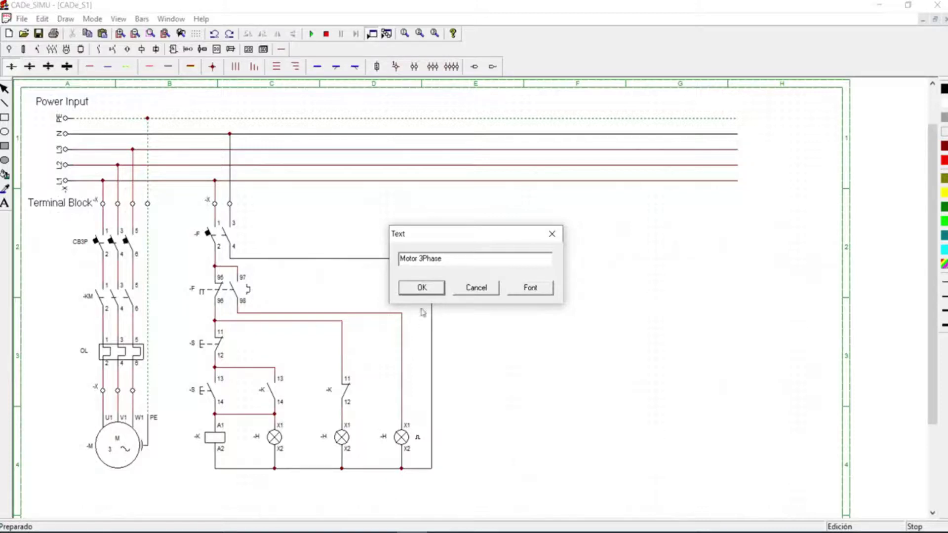
click(424, 260)
click(450, 259)
text(AC)
click(439, 294)
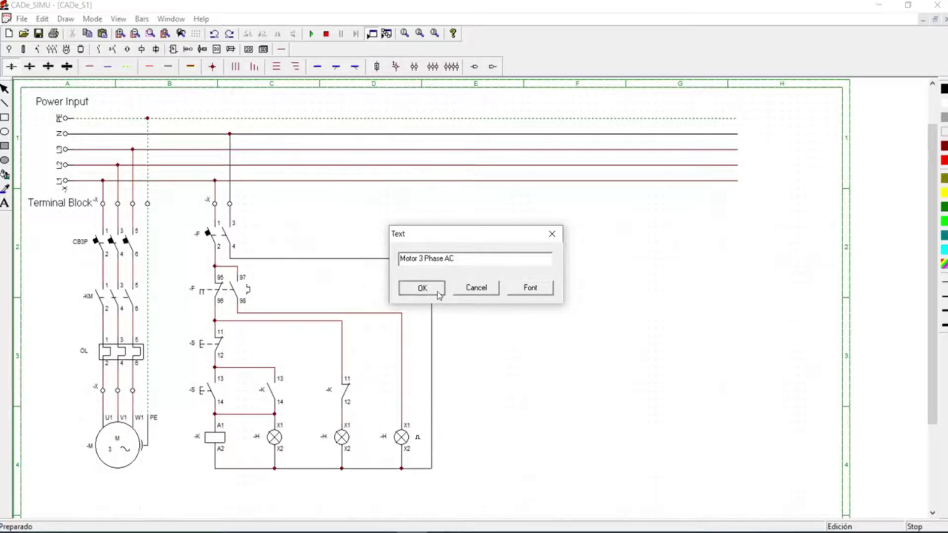
click(132, 489)
drag(165, 494, 71, 477)
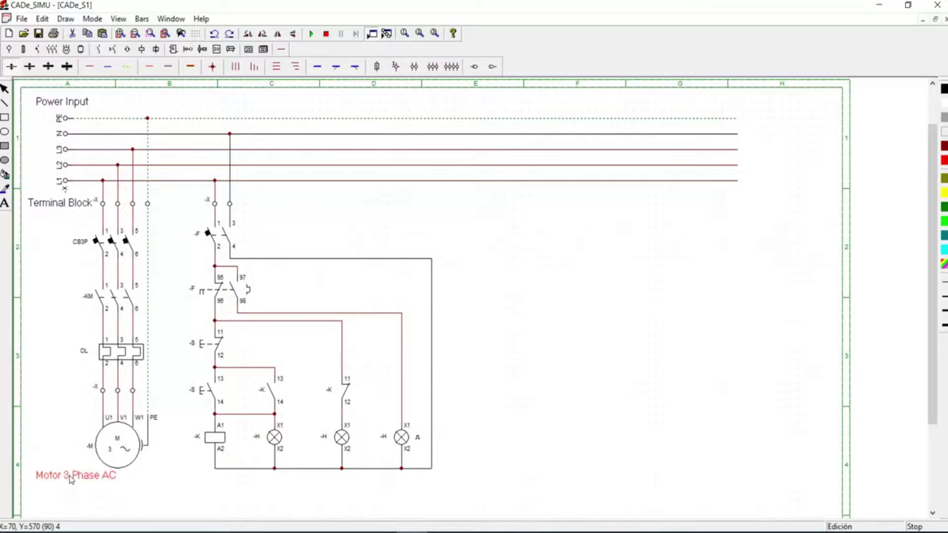
click(563, 418)
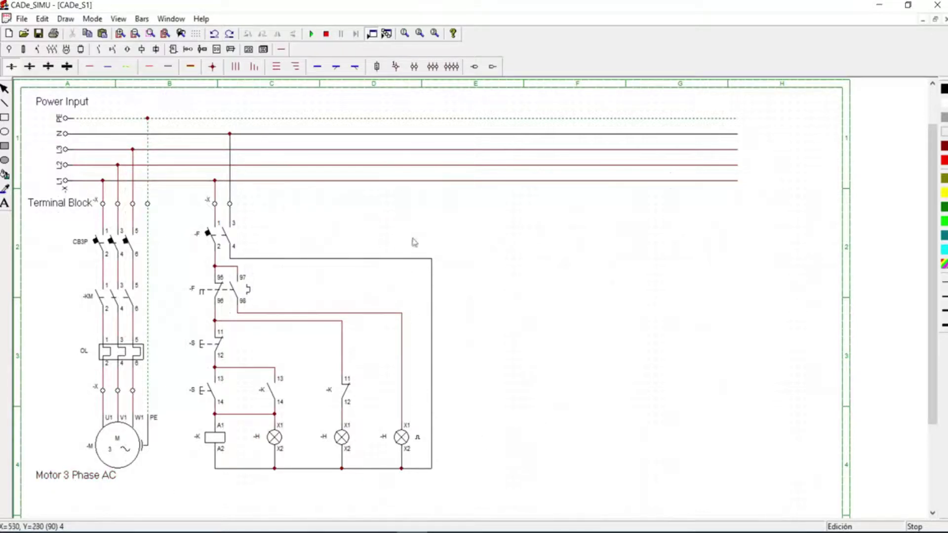
Rename the two-pole breaker at the head of the control circuit as CB2P
double_click(209, 233)
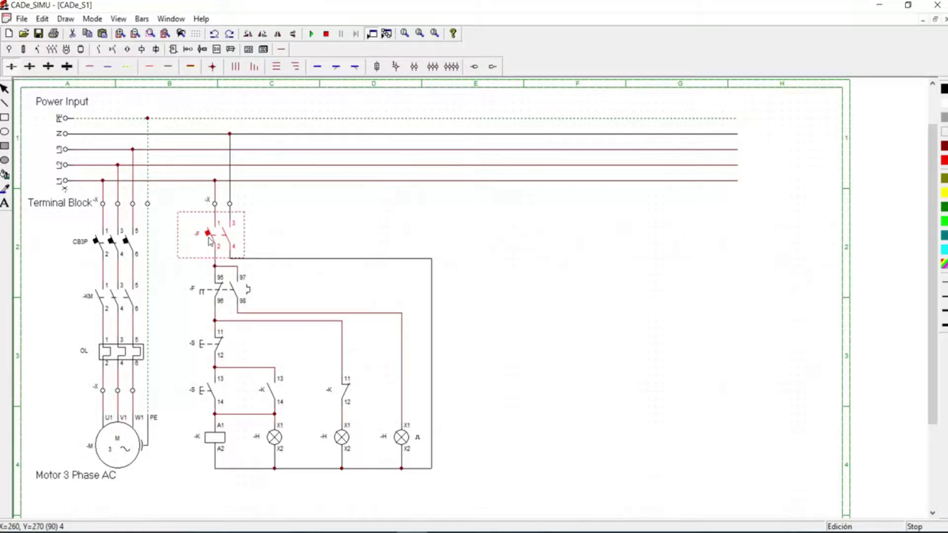
click(450, 181)
key(BackSpace)
key(BackSpace)
text(CB)
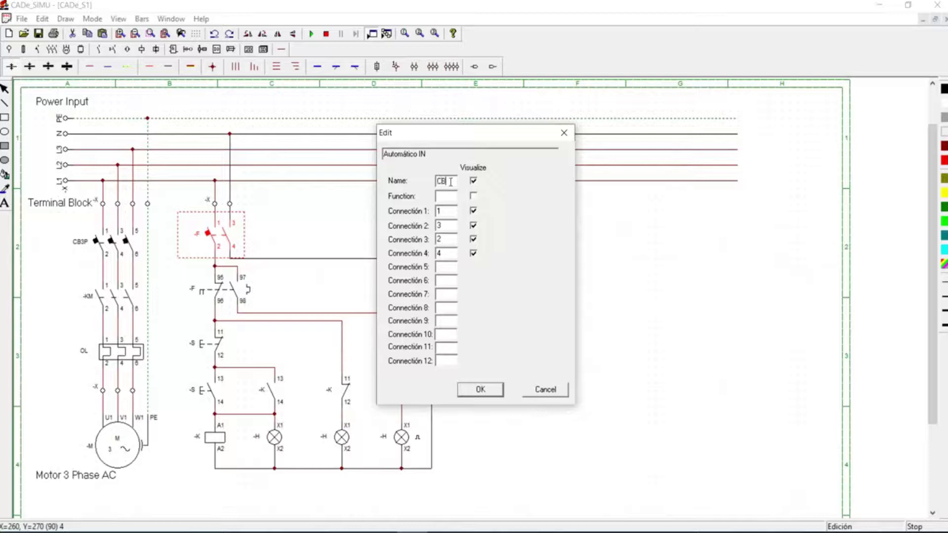
text(2P)
click(481, 390)
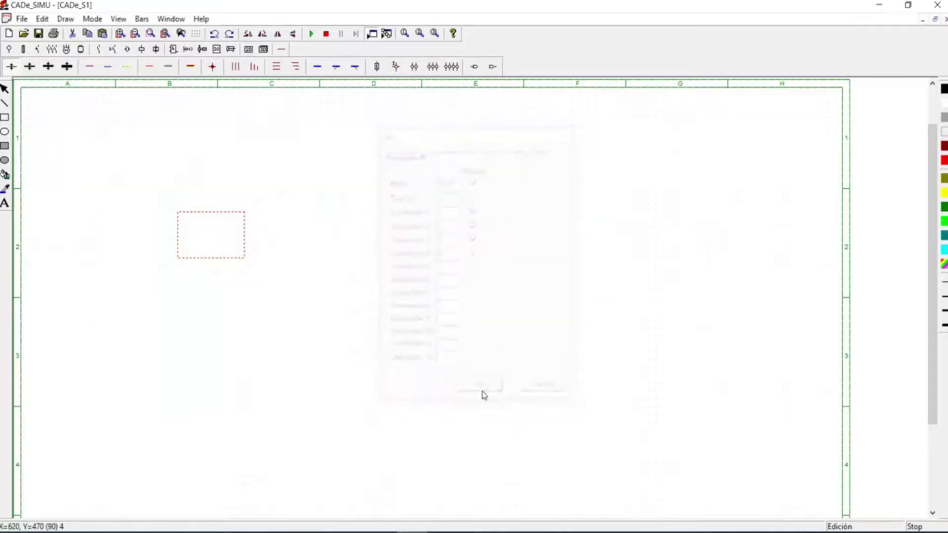
click(452, 269)
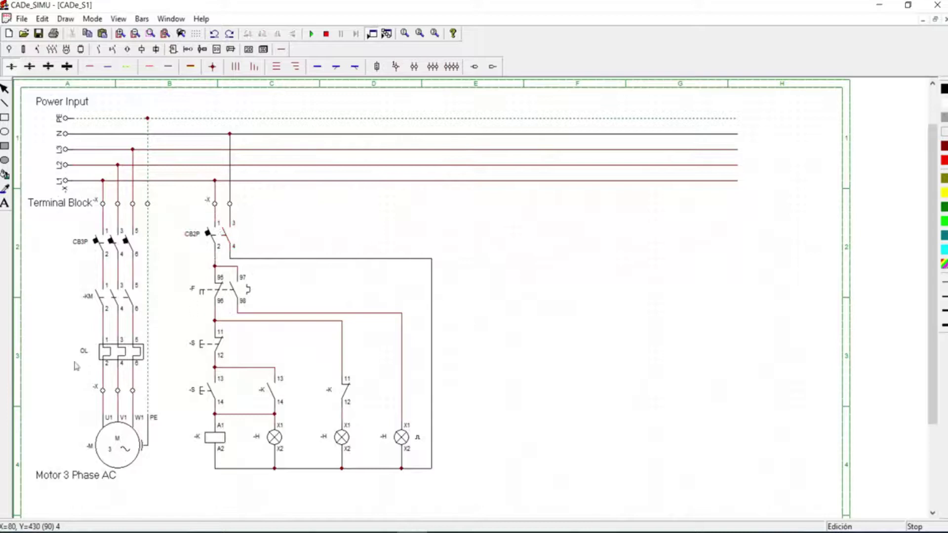
Add the text label "CB 2P (L + N)" beside the control circuit's two-pole breaker
click(4, 203)
click(239, 217)
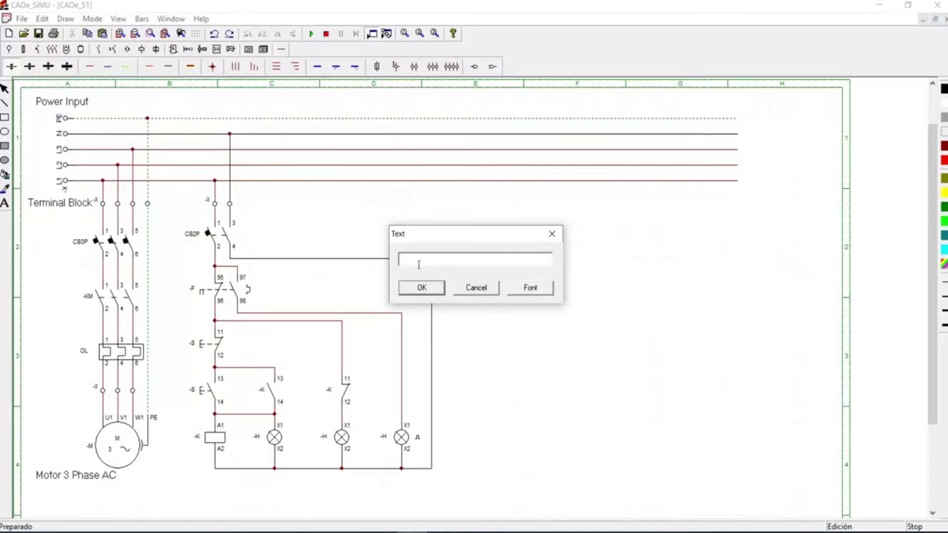
text(CB 2P)
text((L)=)
key(BackSpace)
text(_+ N))
click(429, 292)
click(236, 234)
click(381, 237)
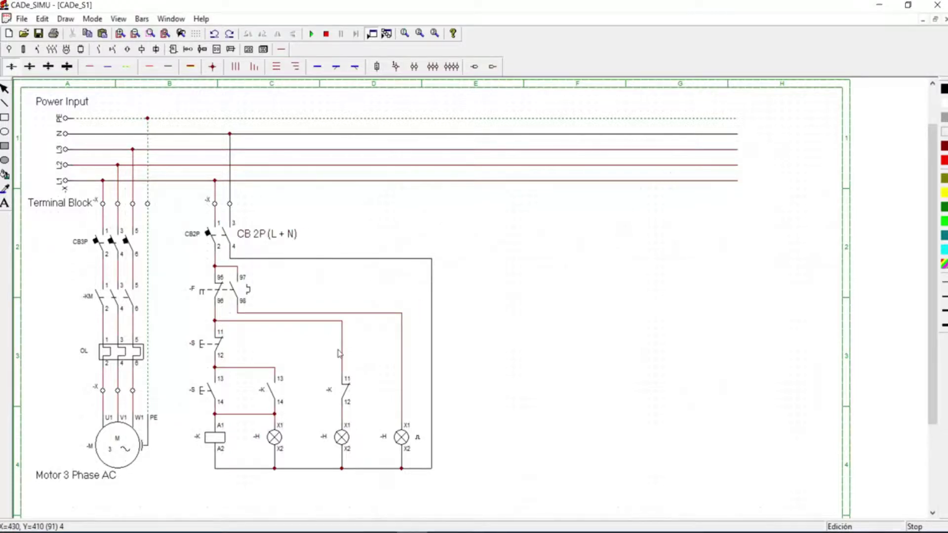
Rename the overload relay's auxiliary contacts (95-96, 97-98) in the control circuit as OL
double_click(216, 282)
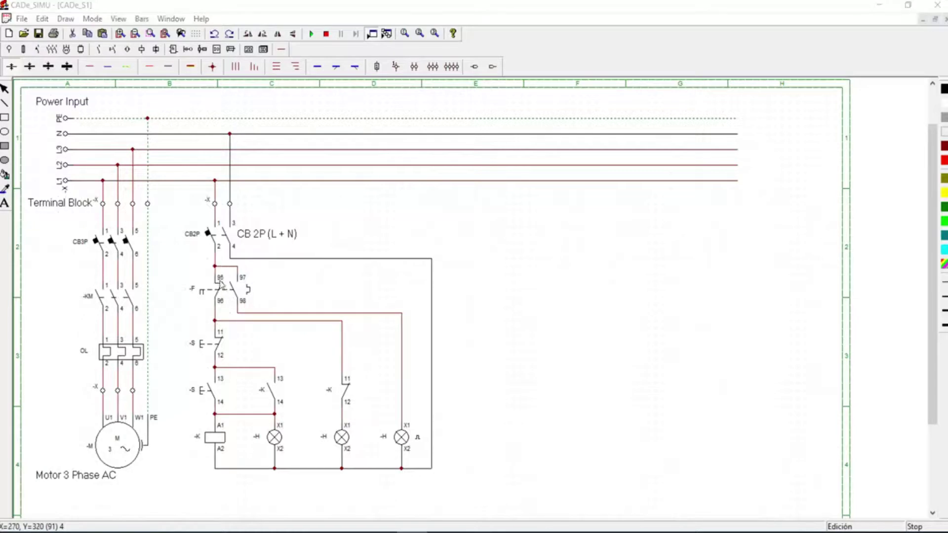
click(553, 350)
double_click(231, 289)
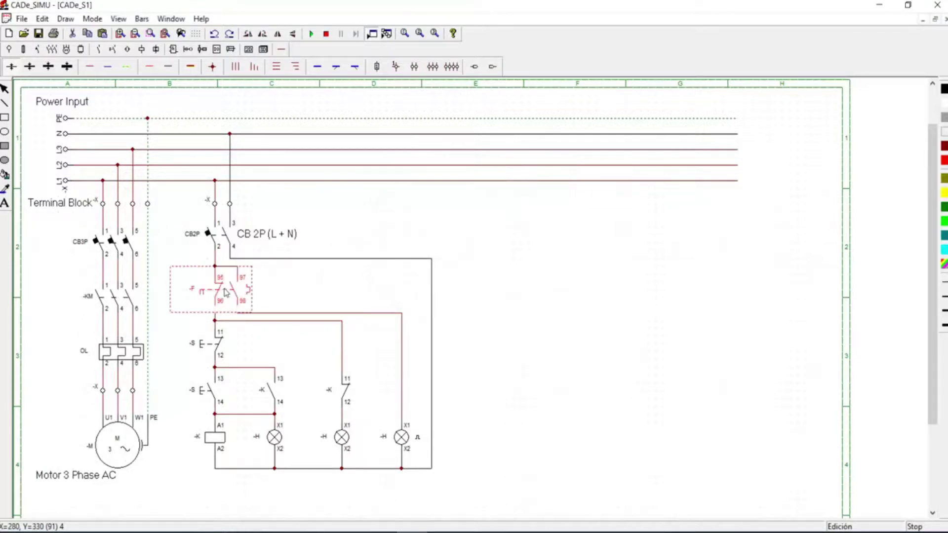
click(444, 185)
key(BackSpace)
key(BackSpace)
text(OL)
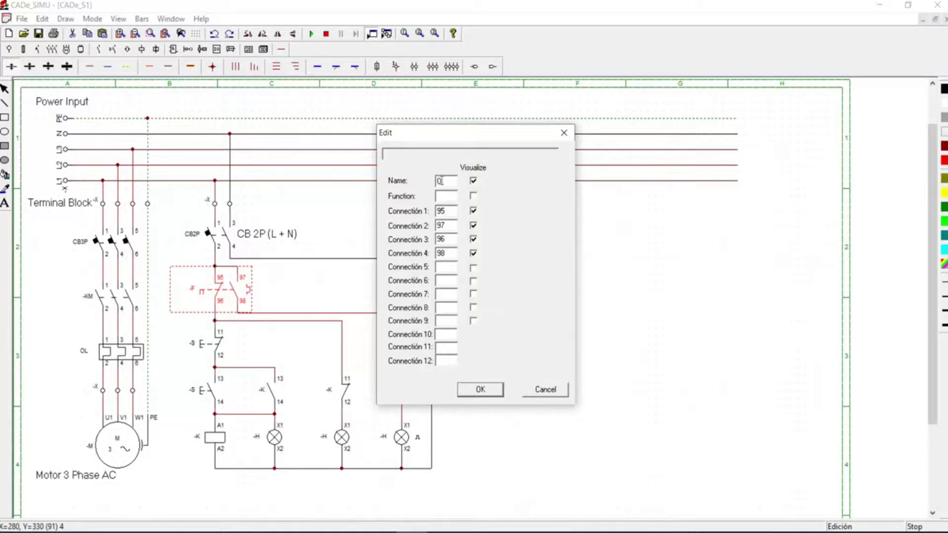
click(488, 390)
Rename the normally closed pushbutton in the control circuit as STOP
double_click(206, 355)
click(447, 182)
key(BackSpace)
key(BackSpace)
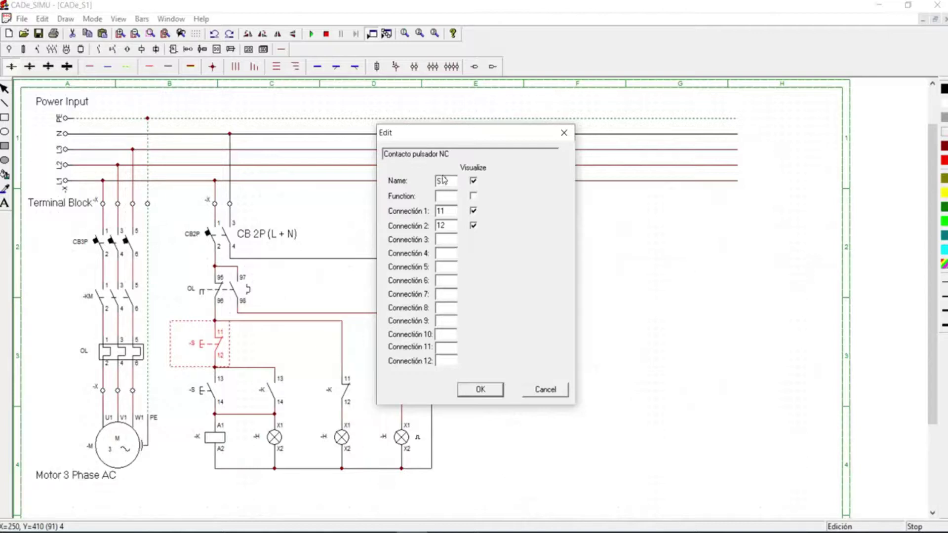
text(STOP)
click(485, 394)
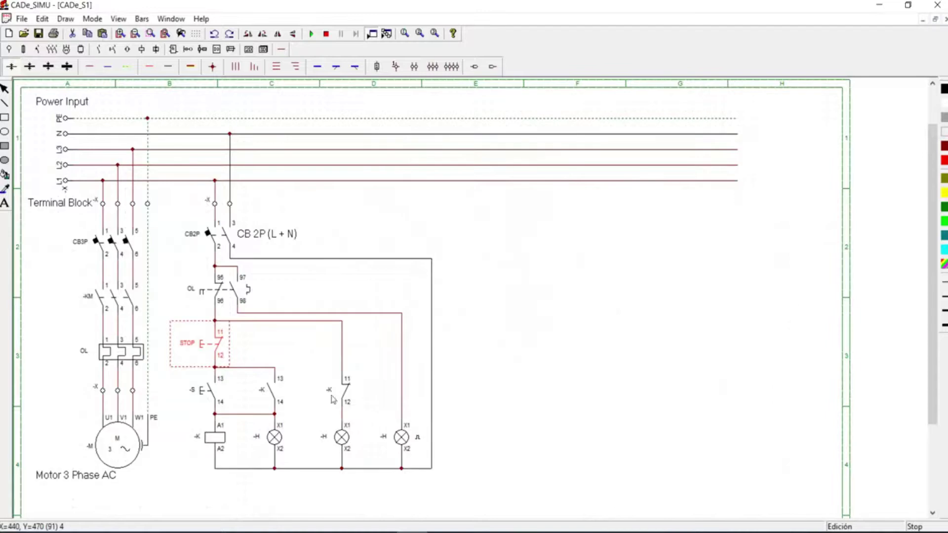
Rename the normally open pushbutton in the control circuit as START
double_click(206, 395)
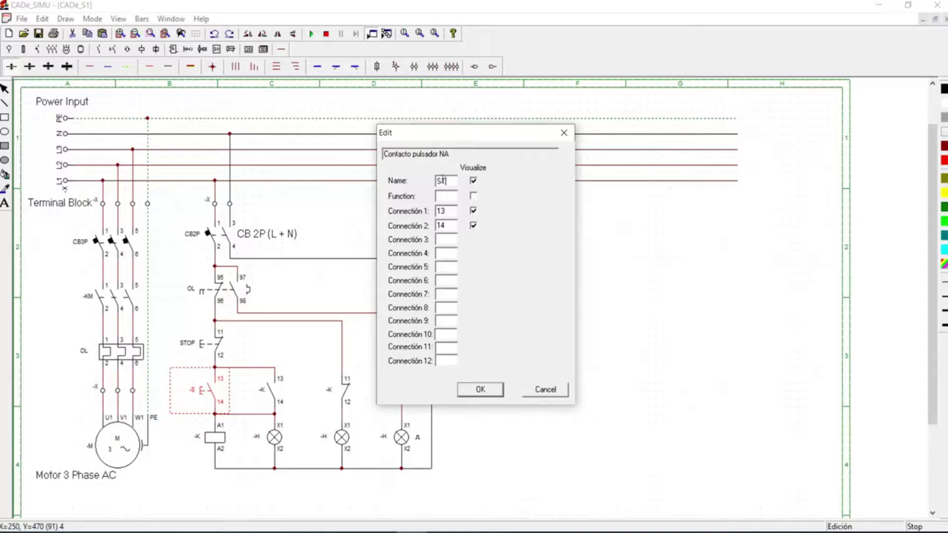
text(RT)
click(481, 390)
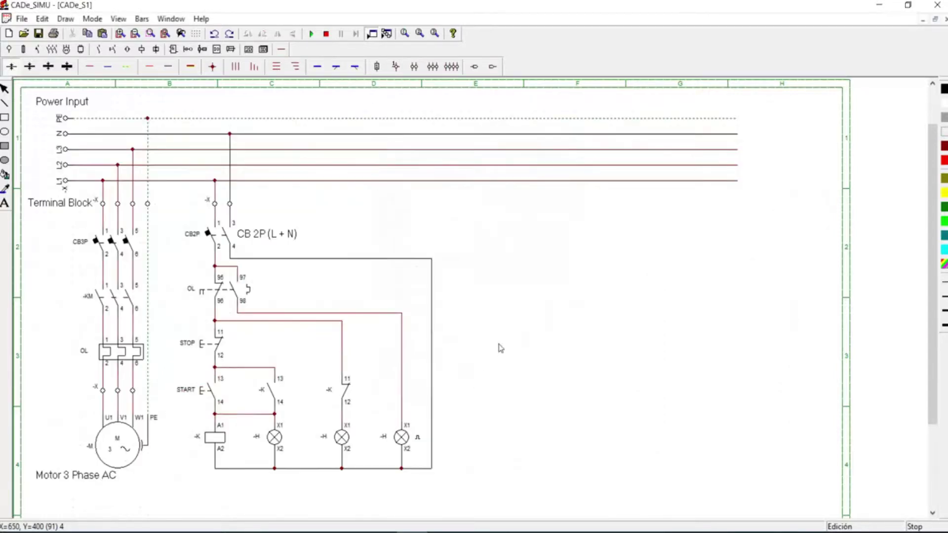
Rename the contactor coil below the START pushbutton as -KM
double_click(221, 438)
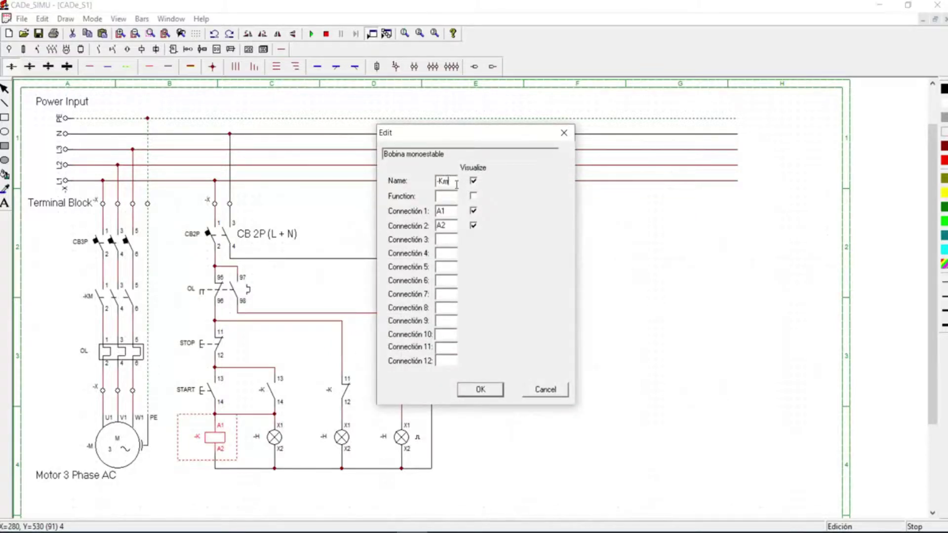
text(M)
click(501, 387)
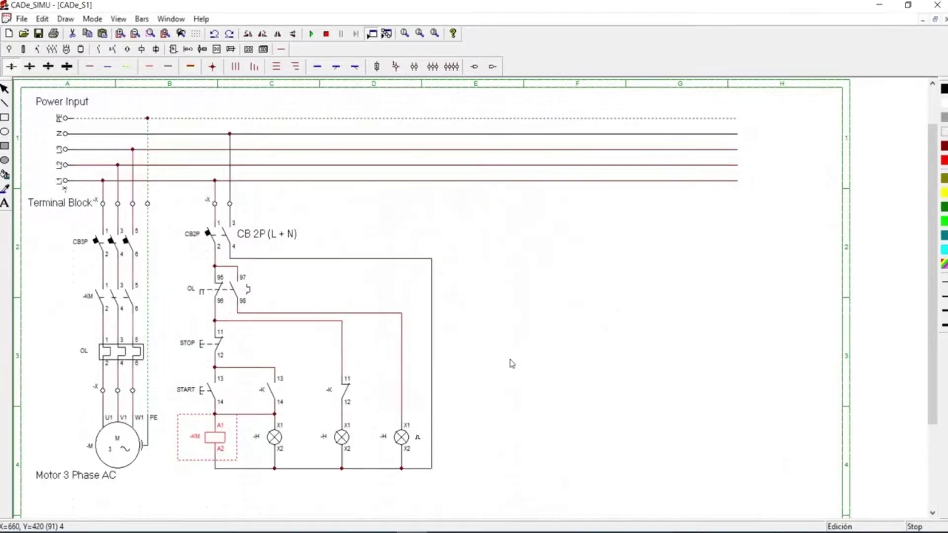
Rename the normally open auxiliary contact (13-14) parallel to the START pushbutton as -KM
double_click(271, 395)
click(453, 208)
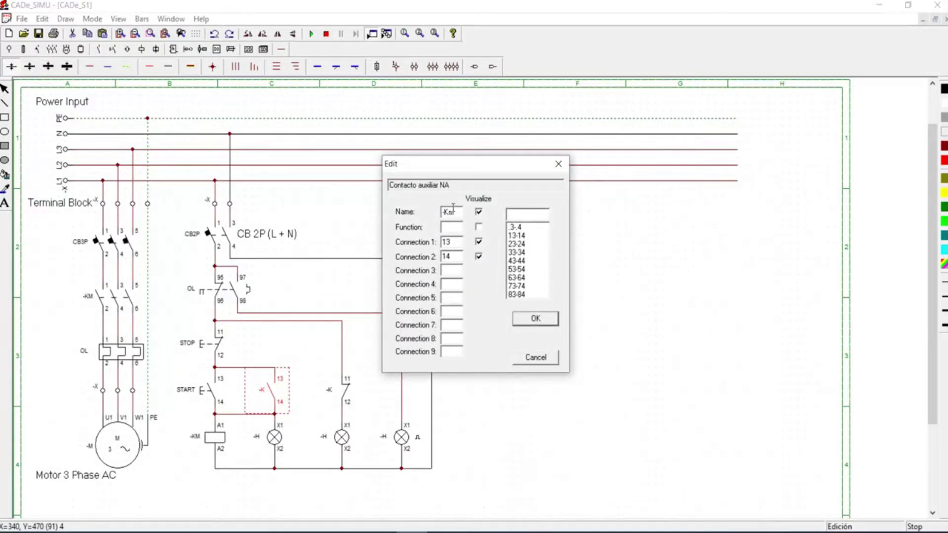
key(BackSpace)
text(M)
click(536, 320)
Rename the normally closed auxiliary contact (11-12) in the control circuit as -KM
click(347, 402)
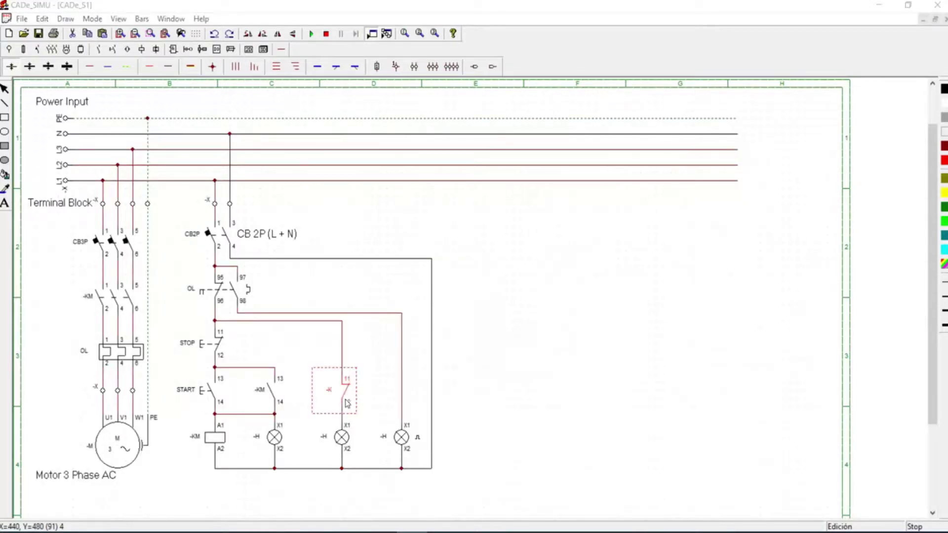
double_click(348, 402)
text(M)
click(535, 319)
click(542, 316)
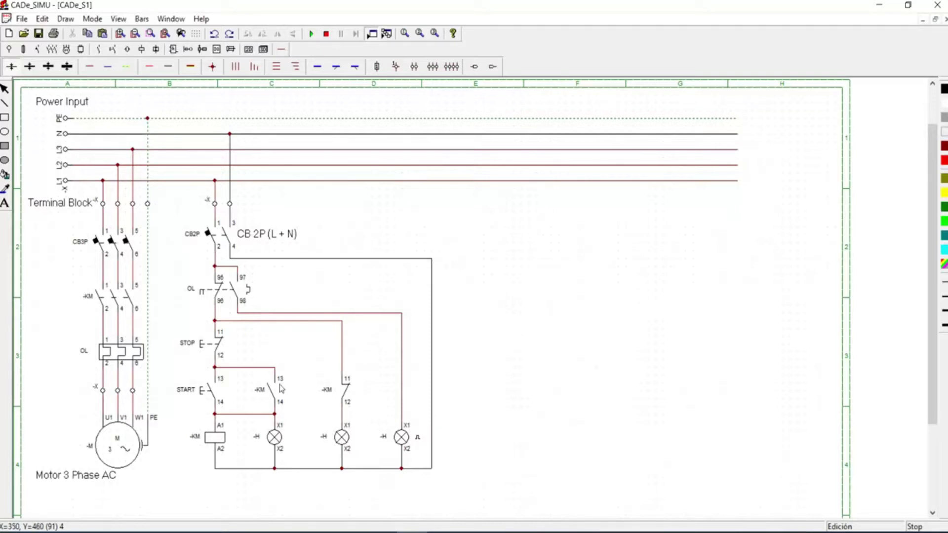
Rename the indicator lamp below the normally open -KM contact as RUN
double_click(277, 451)
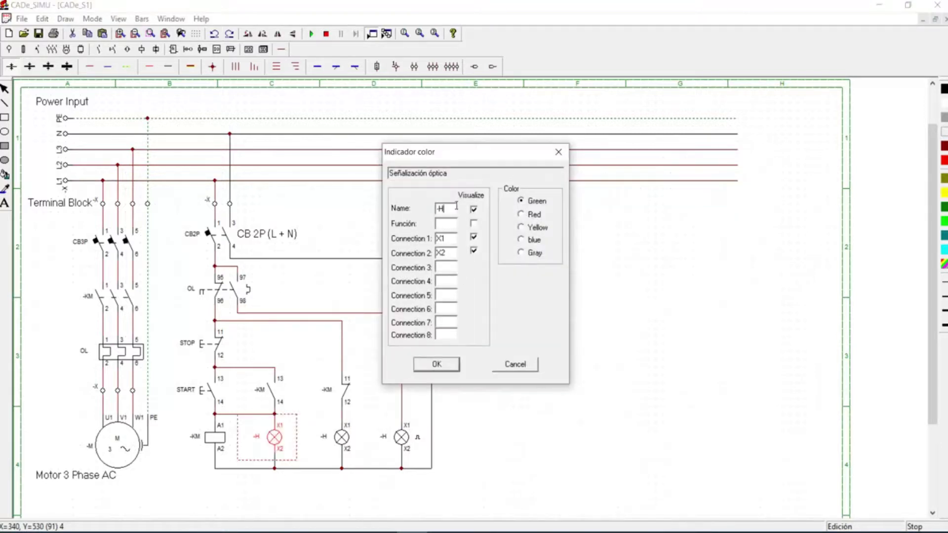
key(BackSpace)
key(BackSpace)
text(RUN)
click(446, 363)
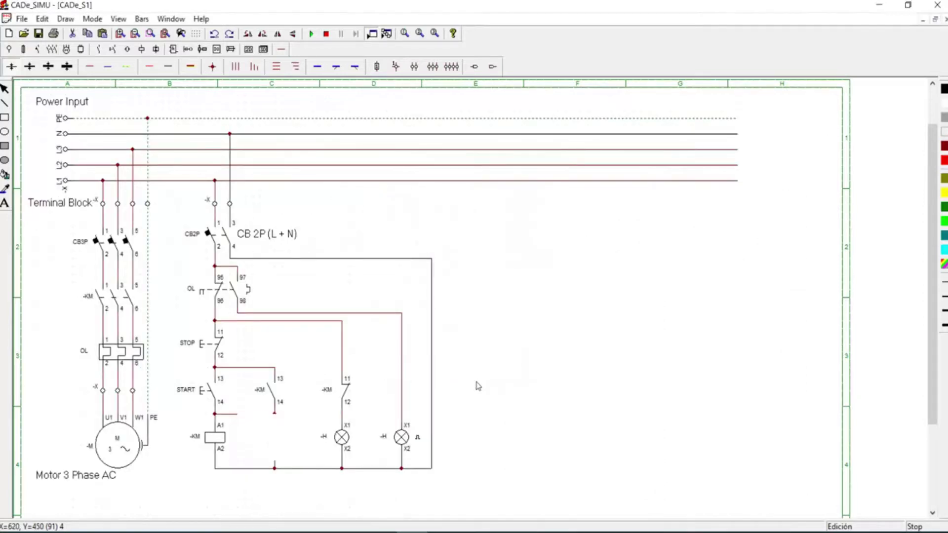
Rename the indicator lamp below the normally closed -KM contact as OFF
double_click(338, 446)
click(453, 210)
key(BackSpace)
key(BackSpace)
text(OFF)
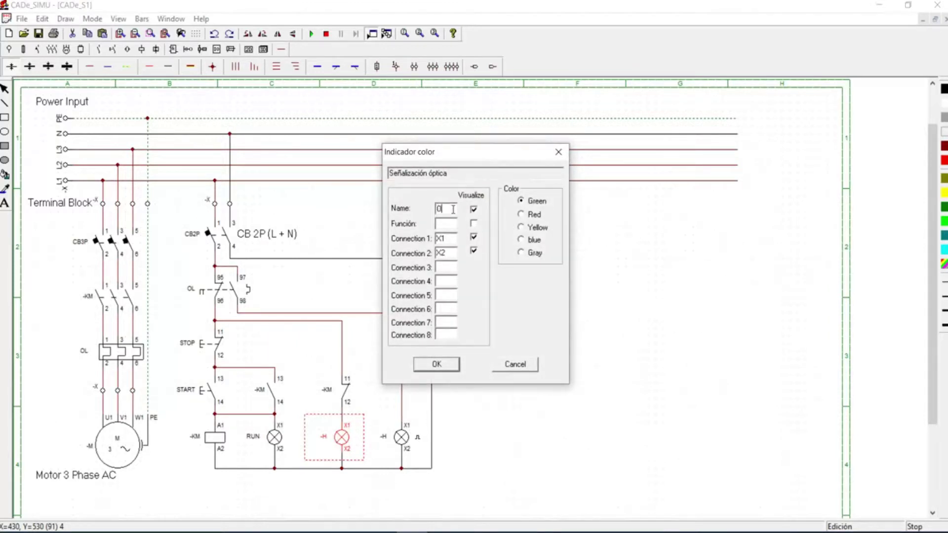
click(447, 372)
Rename the flashing indicator lamp fed by the overload's 97-98 contact as TRIP
double_click(404, 438)
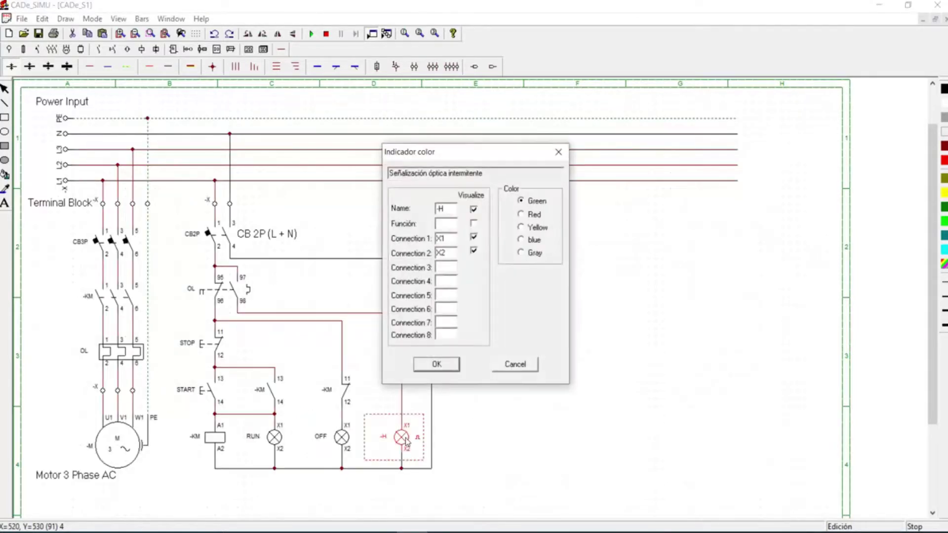
click(452, 210)
key(BackSpace)
key(BackSpace)
text(TRIP)
click(458, 366)
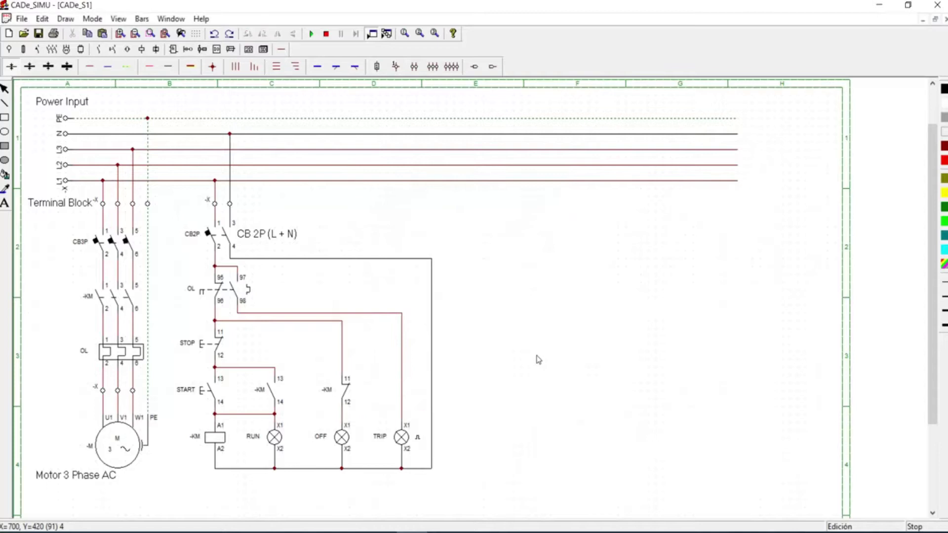
Confirm green as the RUN lamp's colour and set the OFF lamp's colour to red
click(277, 451)
double_click(277, 451)
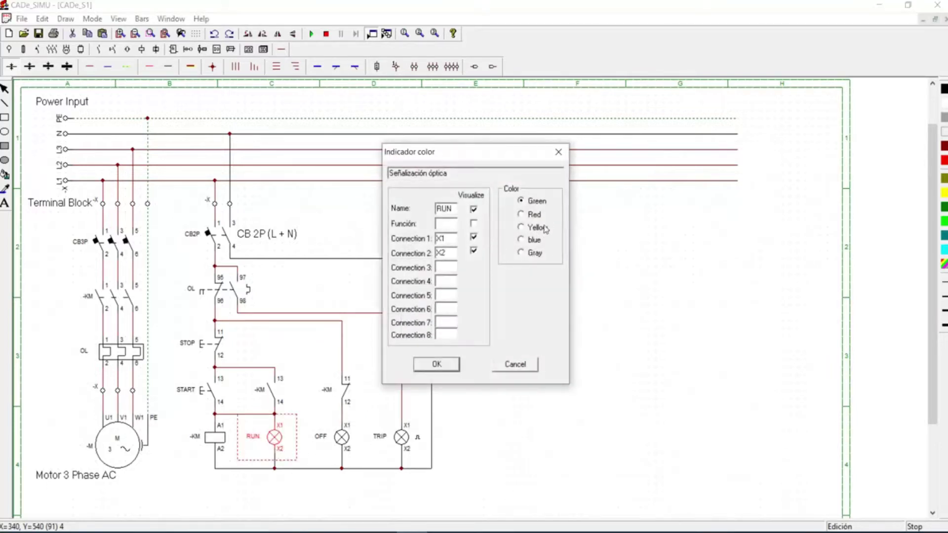
click(444, 365)
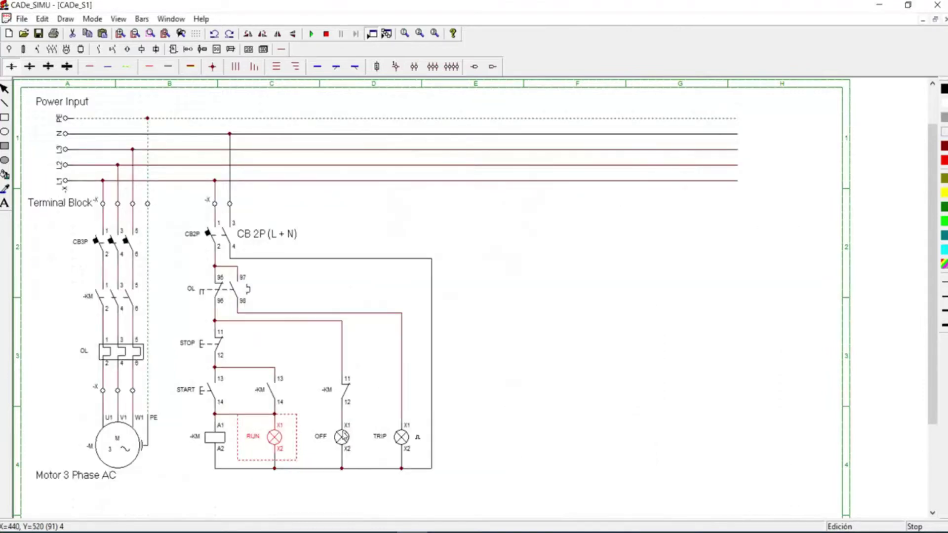
double_click(345, 437)
click(534, 215)
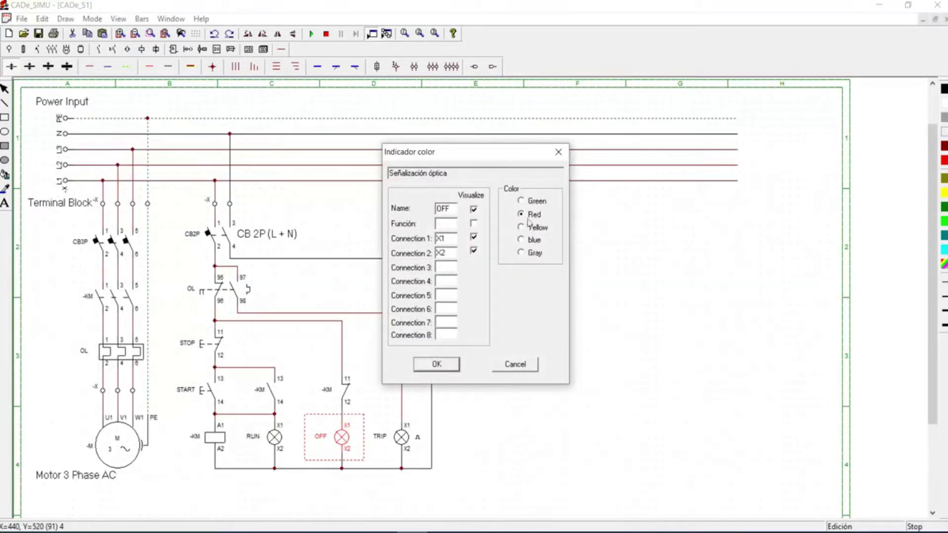
click(446, 368)
Set the flashing TRIP lamp's colour to yellow
double_click(402, 437)
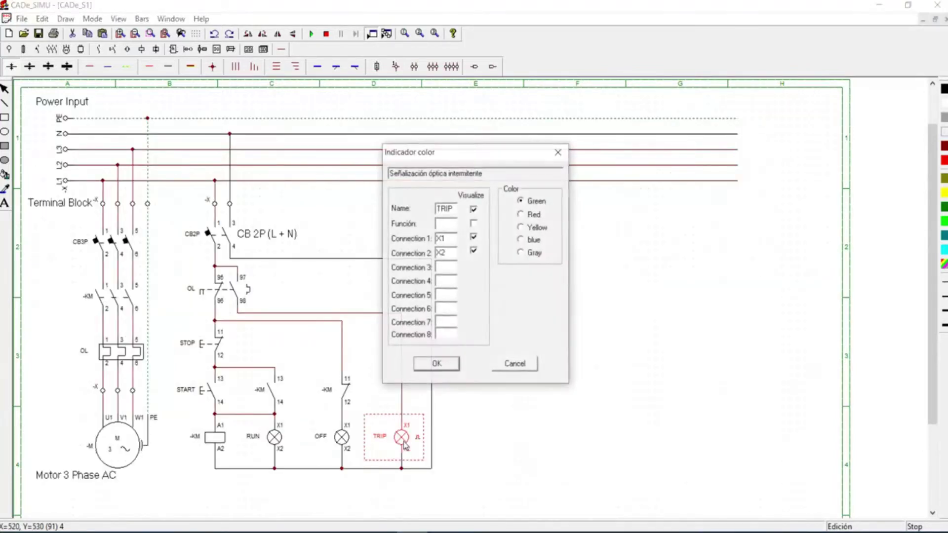
click(534, 231)
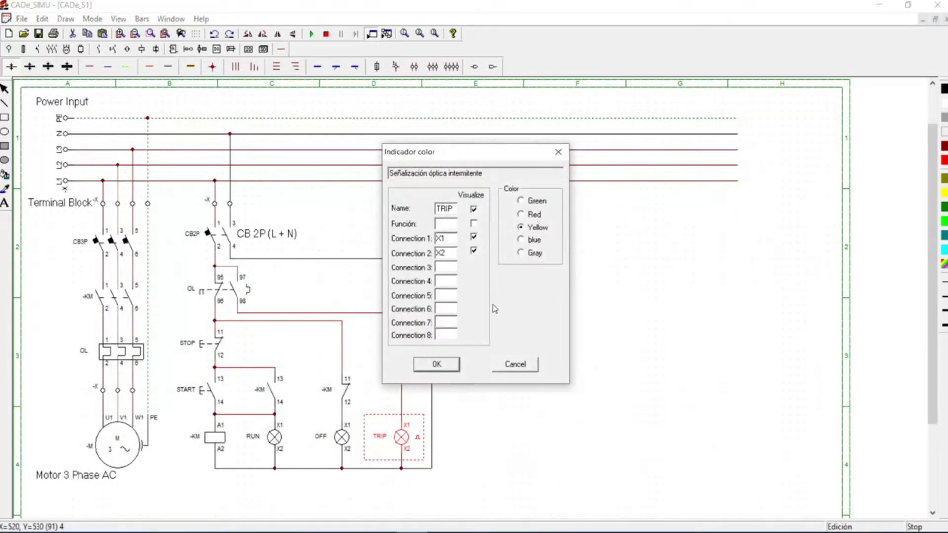
click(437, 365)
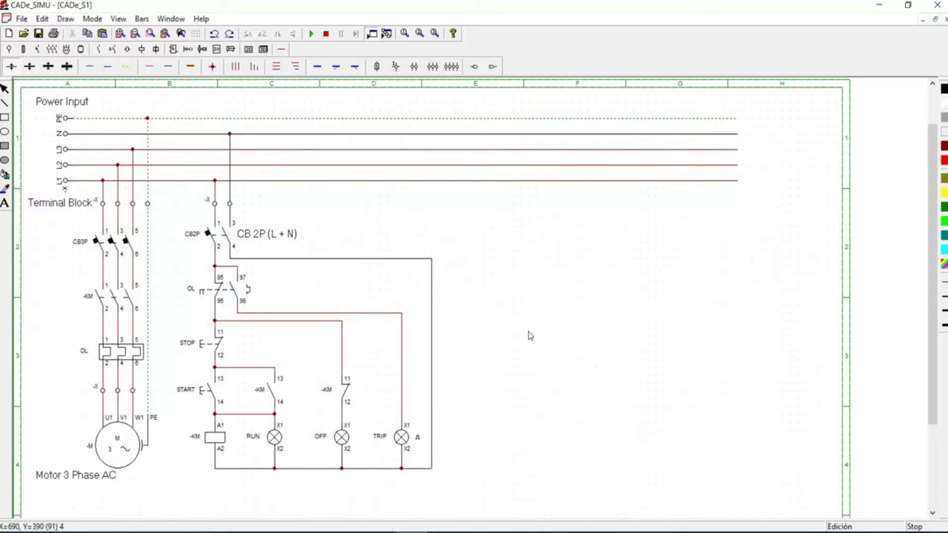
Add the text label "Contactor" beside the three-pole -KM contacts in the power circuit
click(6, 204)
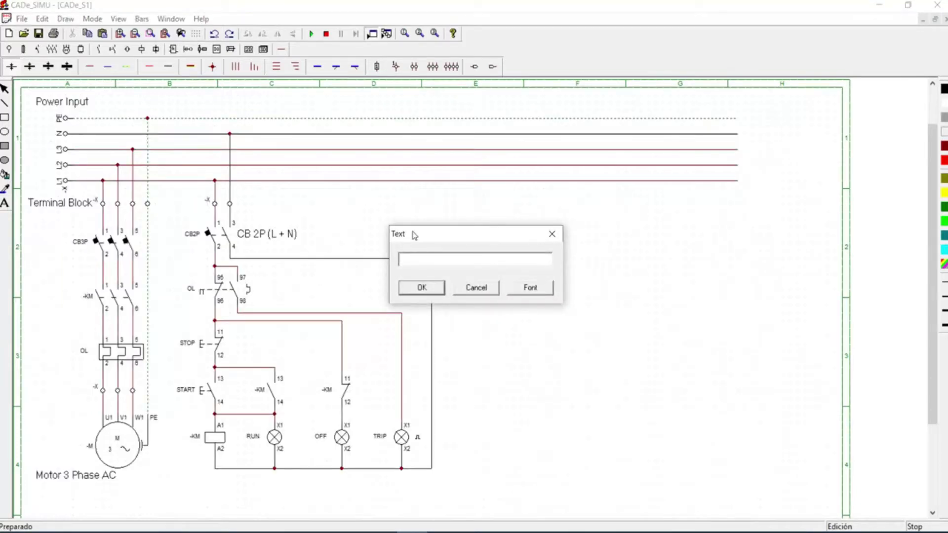
text(c)
key(BackSpace)
text(Contactor)
click(426, 289)
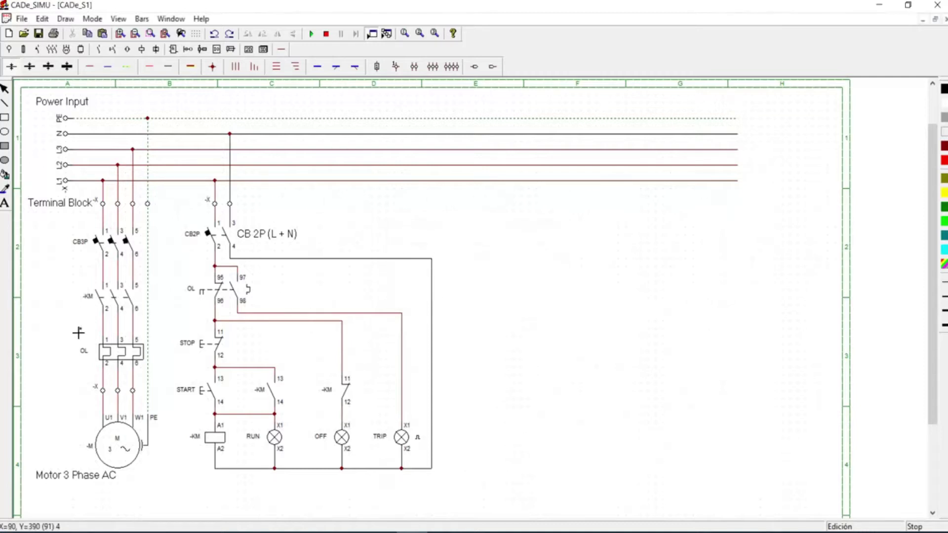
click(59, 329)
drag(78, 332, 62, 307)
click(571, 290)
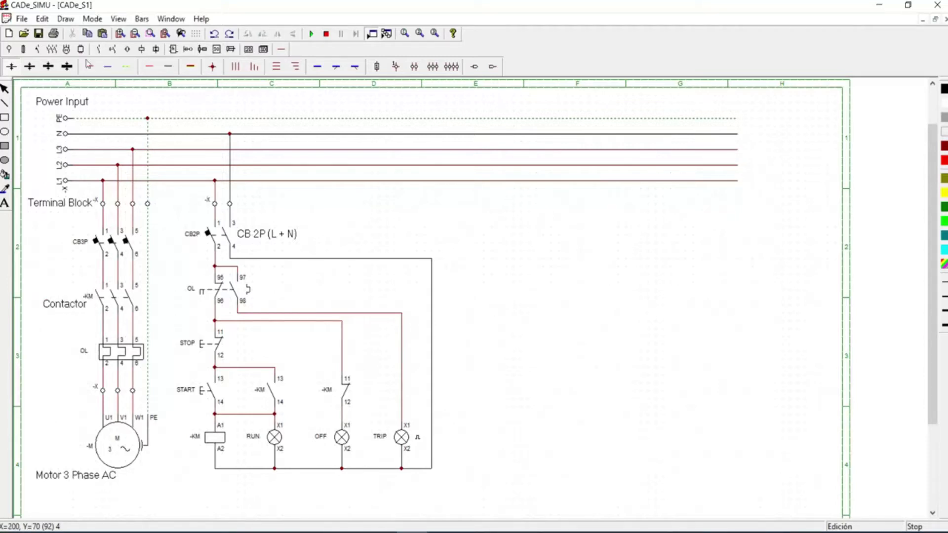
Add the text label "Overload Relay" just below the OL device in the power circuit
click(6, 206)
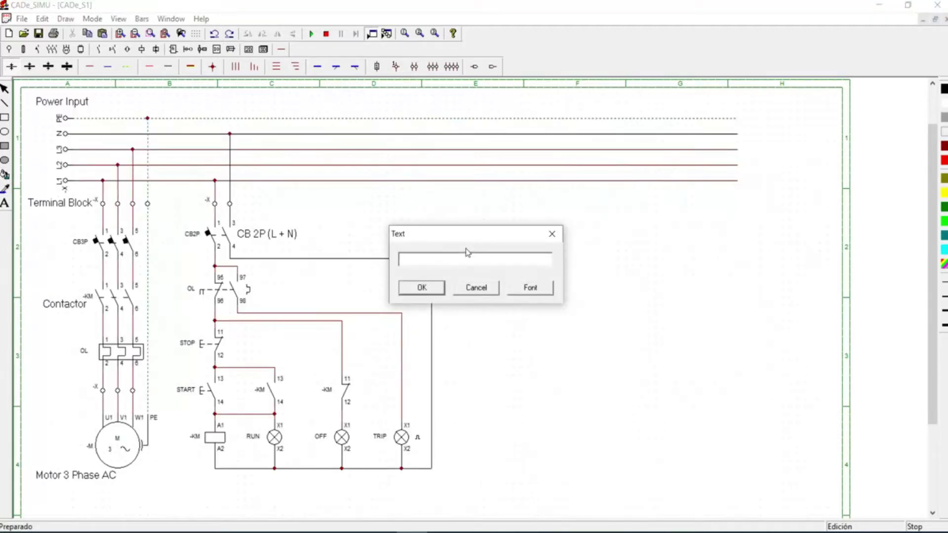
text(0ver Load)
key(BackSpace)
key(BackSpace)
key(BackSpace)
key(BackSpace)
text(load Relay)
click(427, 290)
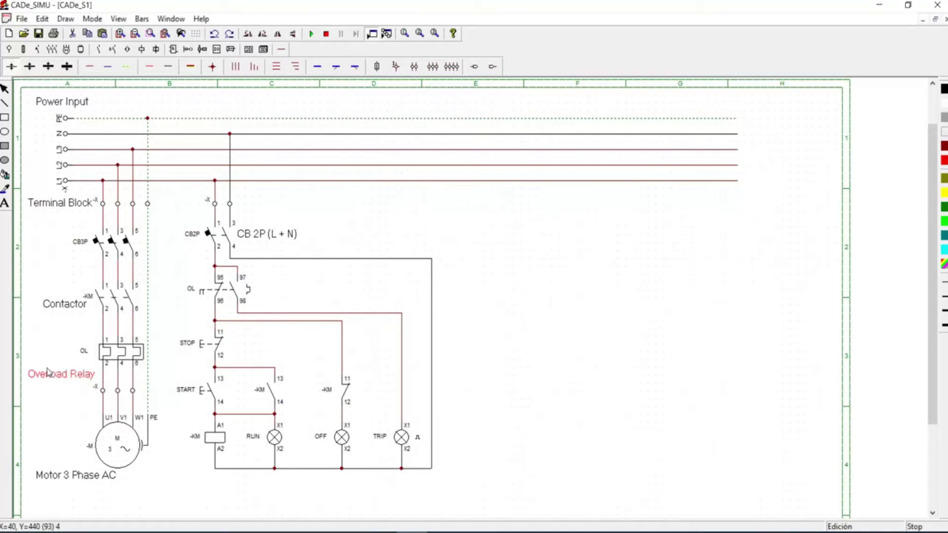
click(44, 368)
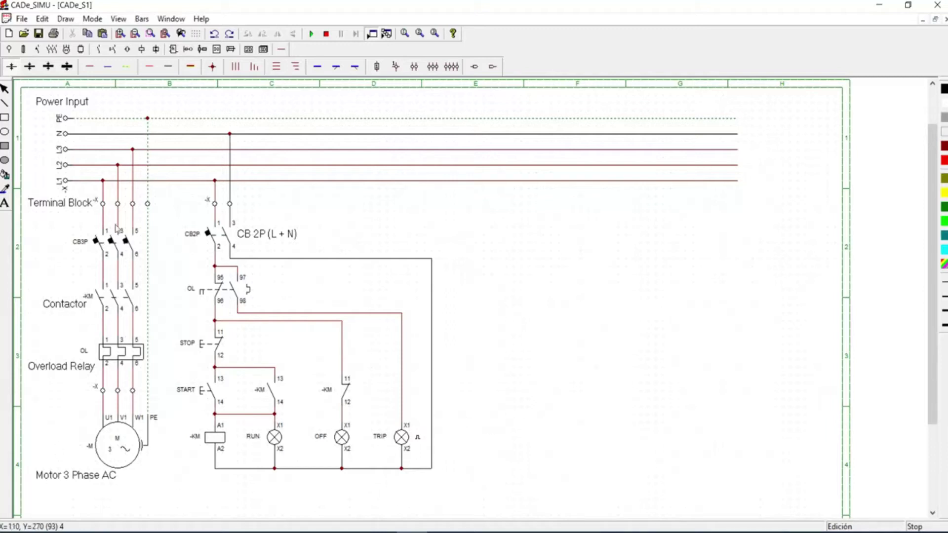
Start the simulation and close the CB3P and CB2P circuit breakers
click(311, 34)
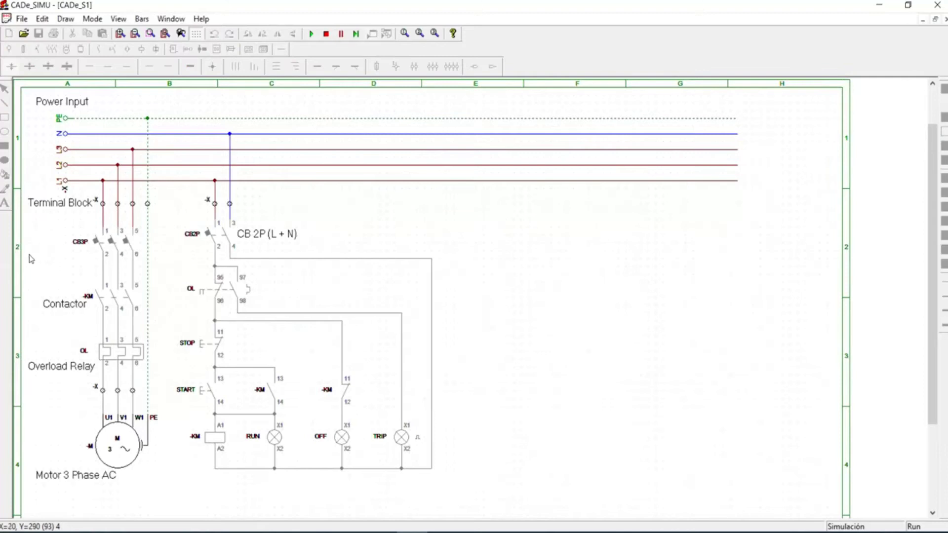
click(121, 264)
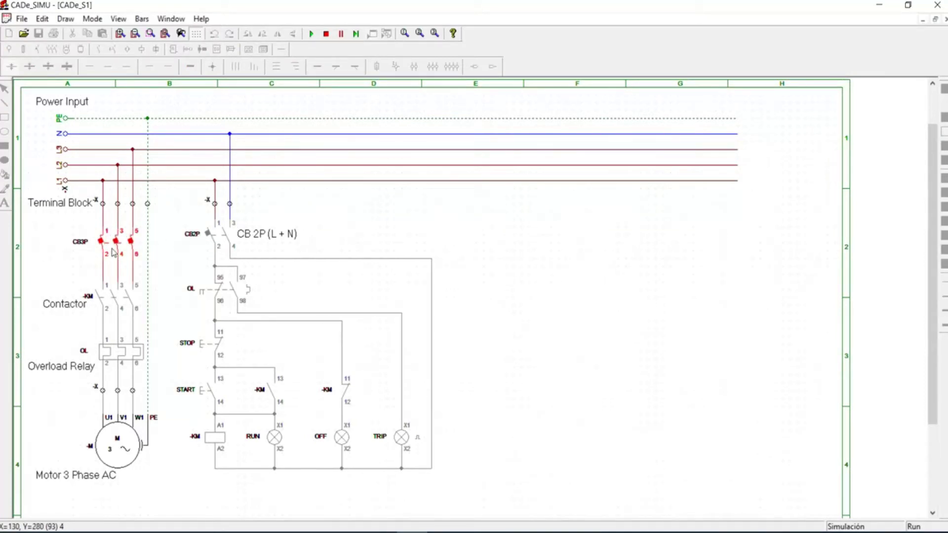
click(219, 242)
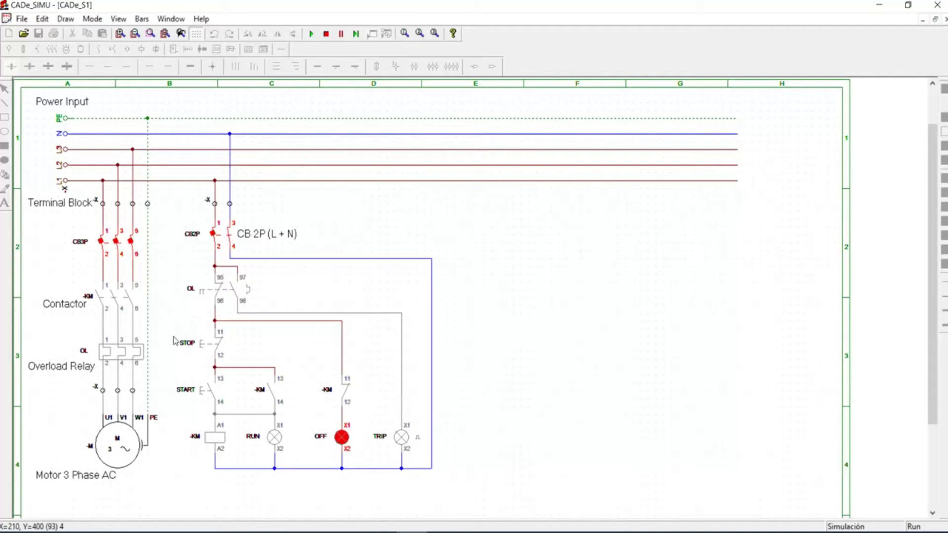
Test the motor control by actuating the START pushbutton, the STOP pushbutton and START again
click(200, 397)
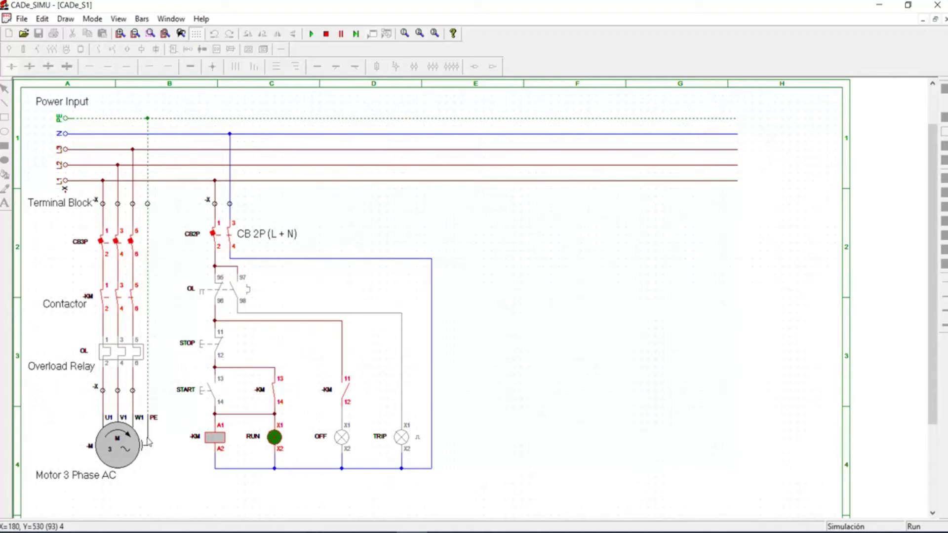
click(205, 347)
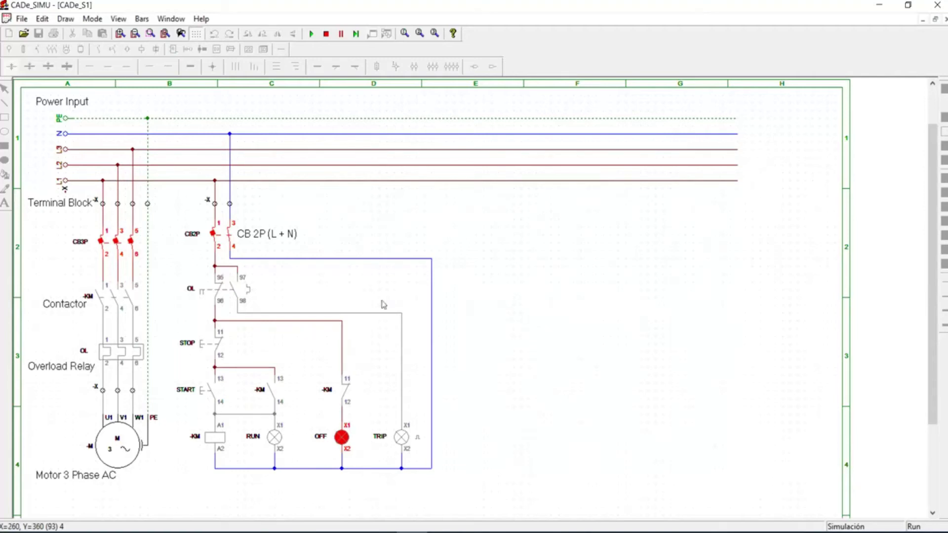
click(212, 391)
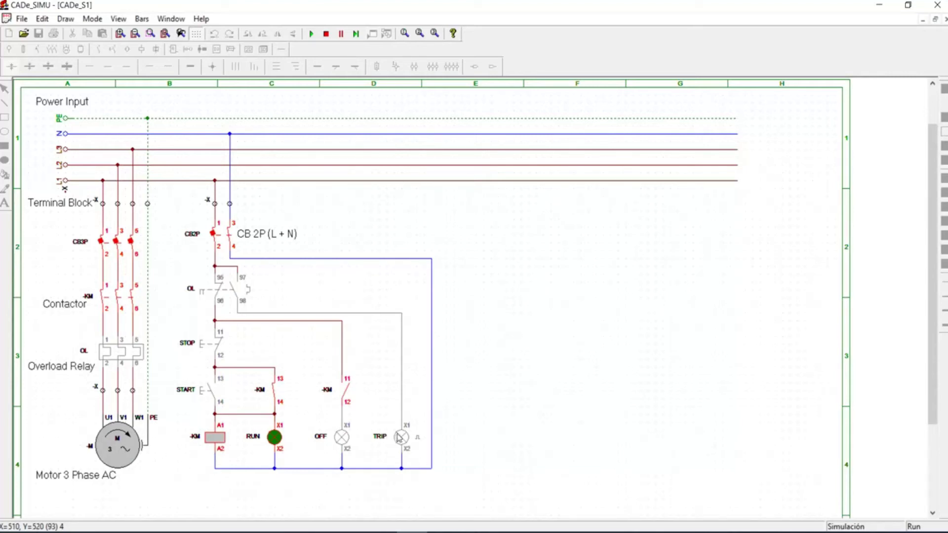
Trip and reset the OL overload relay in the power circuit, and restart the motor with the START pushbutton
click(126, 357)
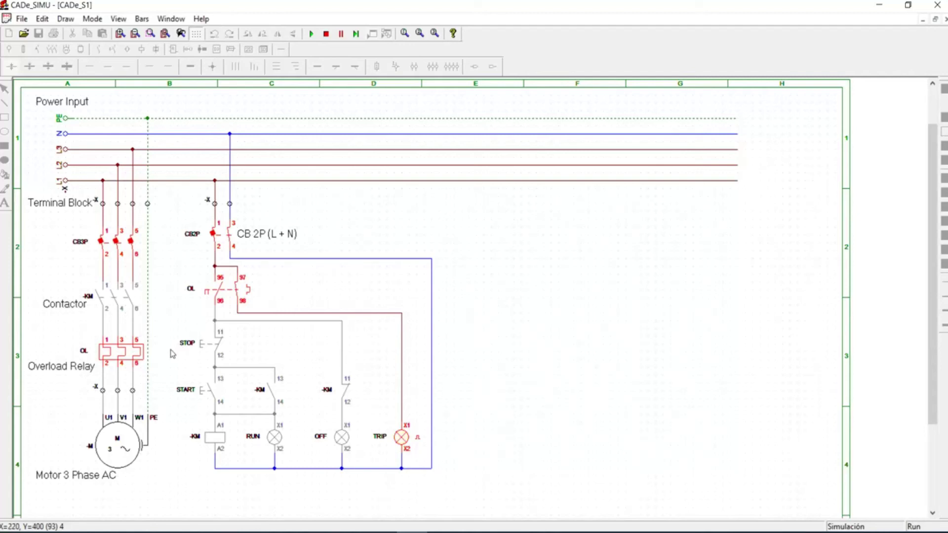
click(140, 352)
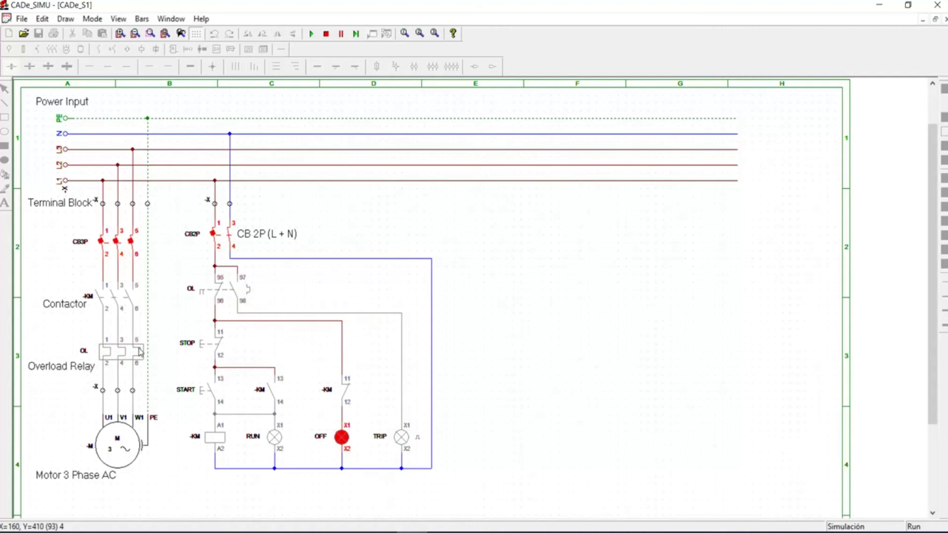
click(218, 397)
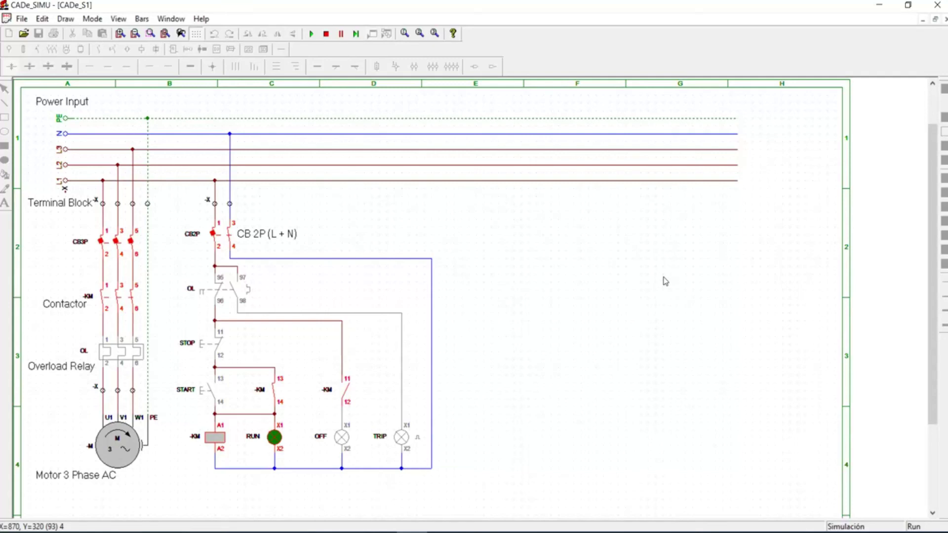
Stop the simulation and return the circuit to editing mode
click(328, 37)
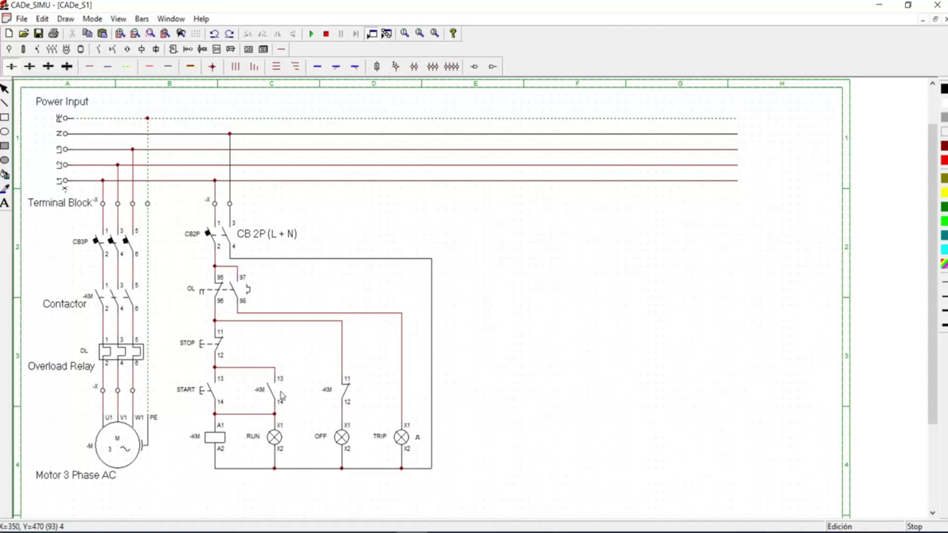
click(447, 532)
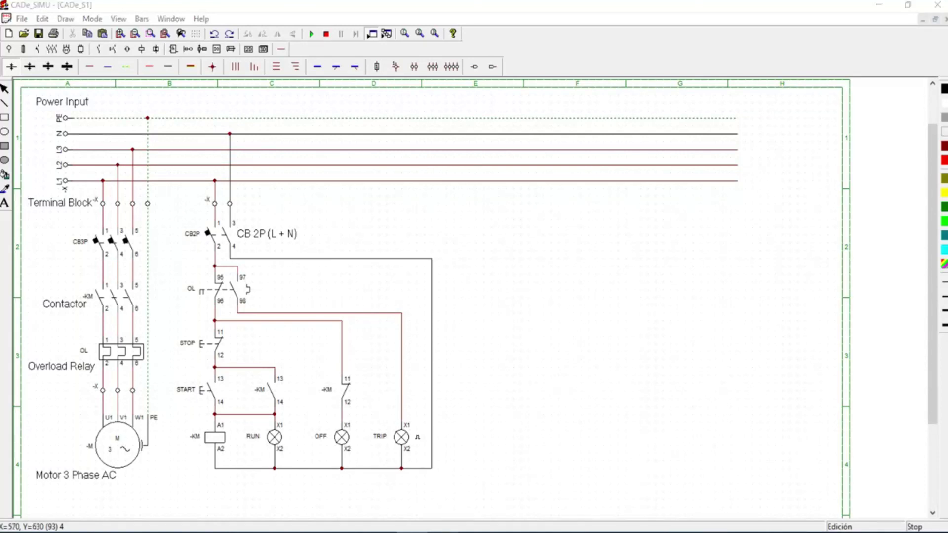